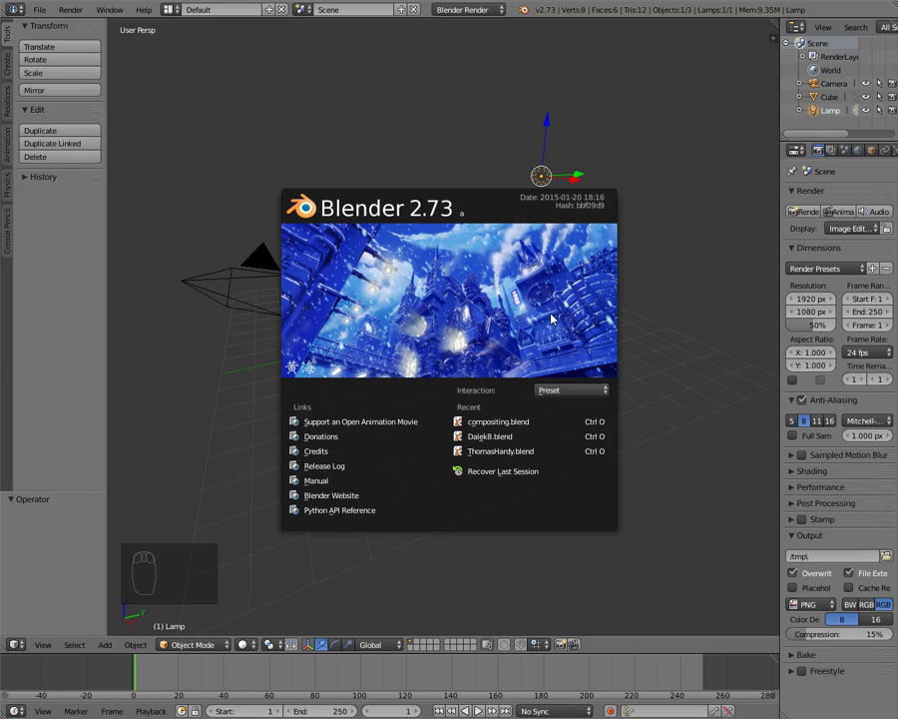
# Dismiss the splash screen and examine the default scene with its cube, lamp and camera from several distances and angles.
pyautogui.click(656, 317)
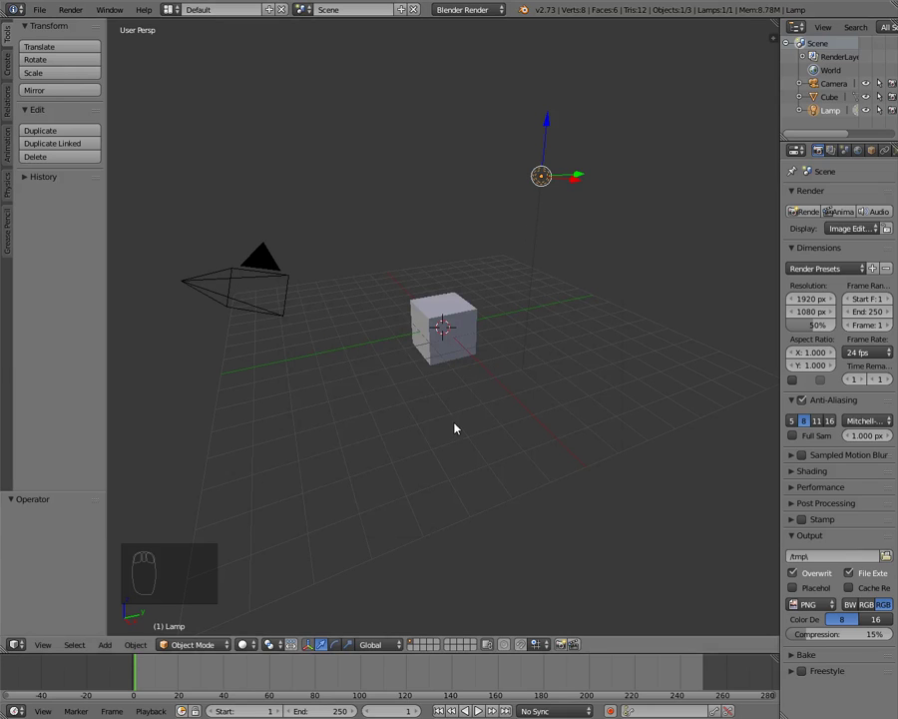
pyautogui.scroll(6, 427, 411)
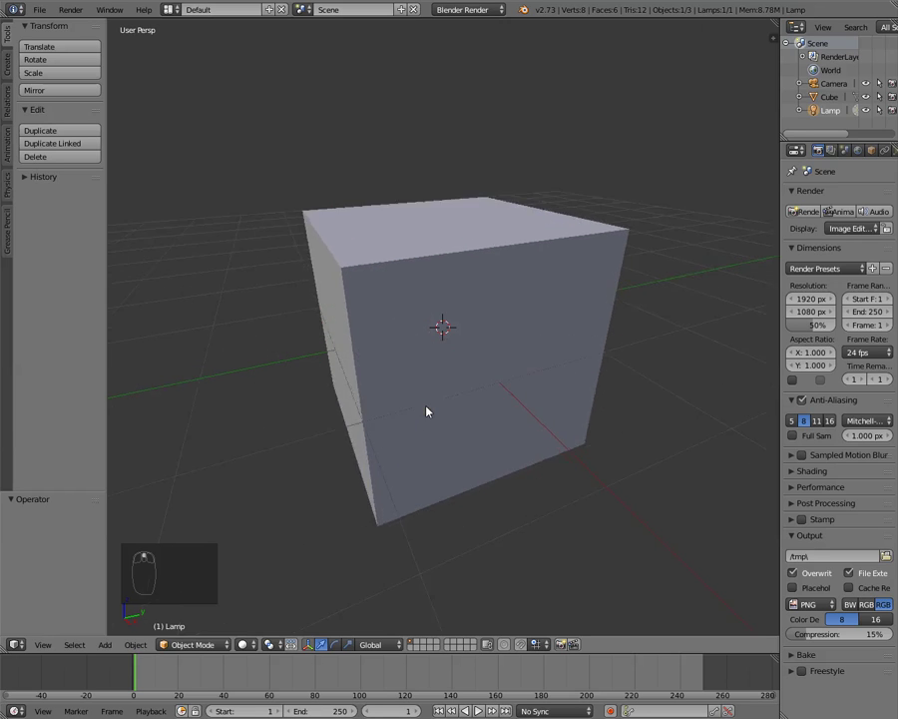
pyautogui.scroll(-5, 427, 404)
pyautogui.scroll(-5, 427, 400)
pyautogui.scroll(7, 427, 400)
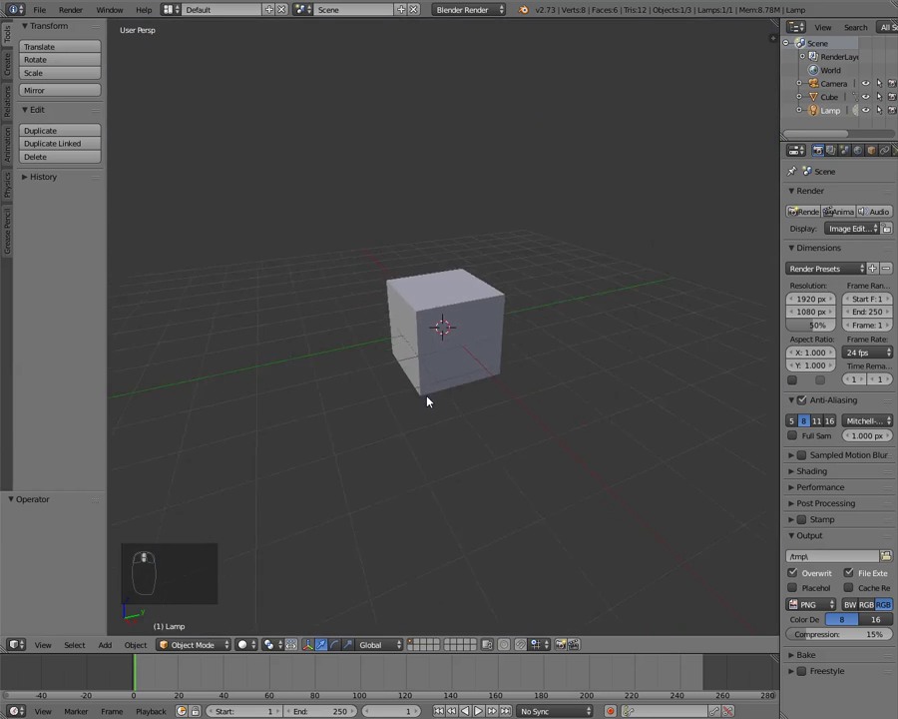
pyautogui.scroll(-4, 427, 400)
pyautogui.scroll(3, 427, 400)
pyautogui.scroll(-2, 427, 401)
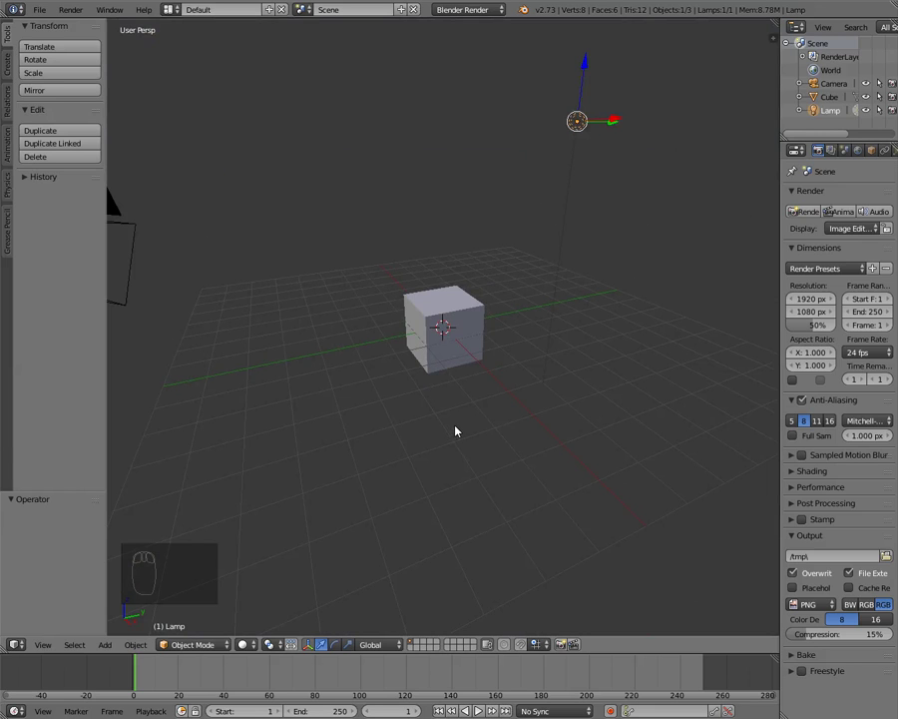
pyautogui.moveTo(459, 425)
pyautogui.mouseDown(button='middle')
pyautogui.moveTo(374, 423)
pyautogui.moveTo(311, 336)
pyautogui.moveTo(488, 279)
pyautogui.moveTo(598, 363)
pyautogui.moveTo(588, 483)
pyautogui.moveTo(487, 548)
pyautogui.moveTo(367, 502)
pyautogui.moveTo(401, 341)
pyautogui.moveTo(505, 373)
pyautogui.moveTo(445, 430)
pyautogui.moveTo(474, 426)
pyautogui.mouseUp(button='middle')
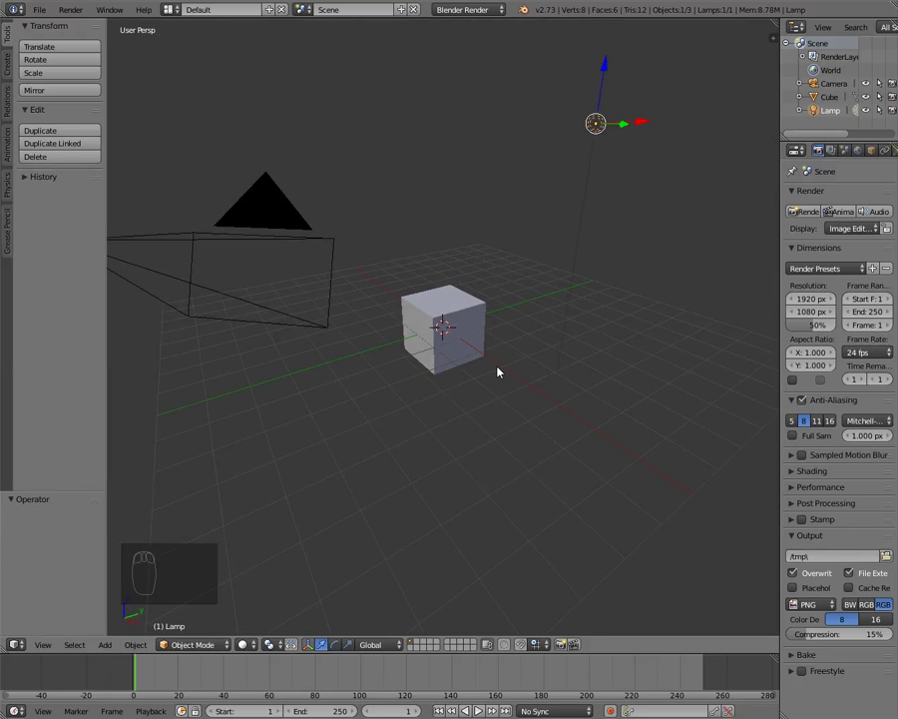
pyautogui.scroll(-3, 475, 348)
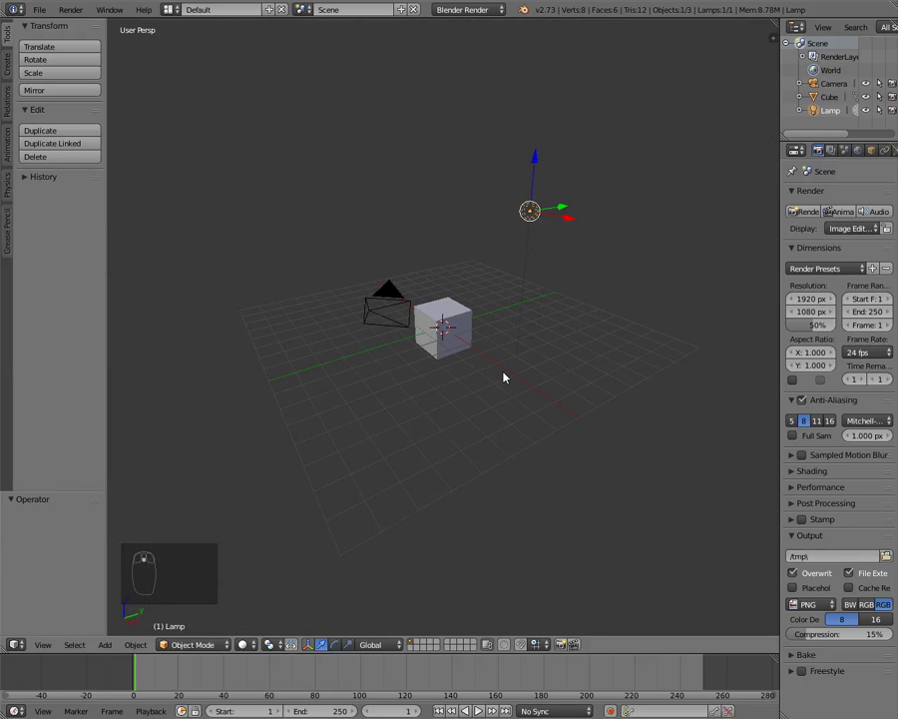
pyautogui.moveTo(504, 377); pyautogui.dragTo(489, 409, button='middle')
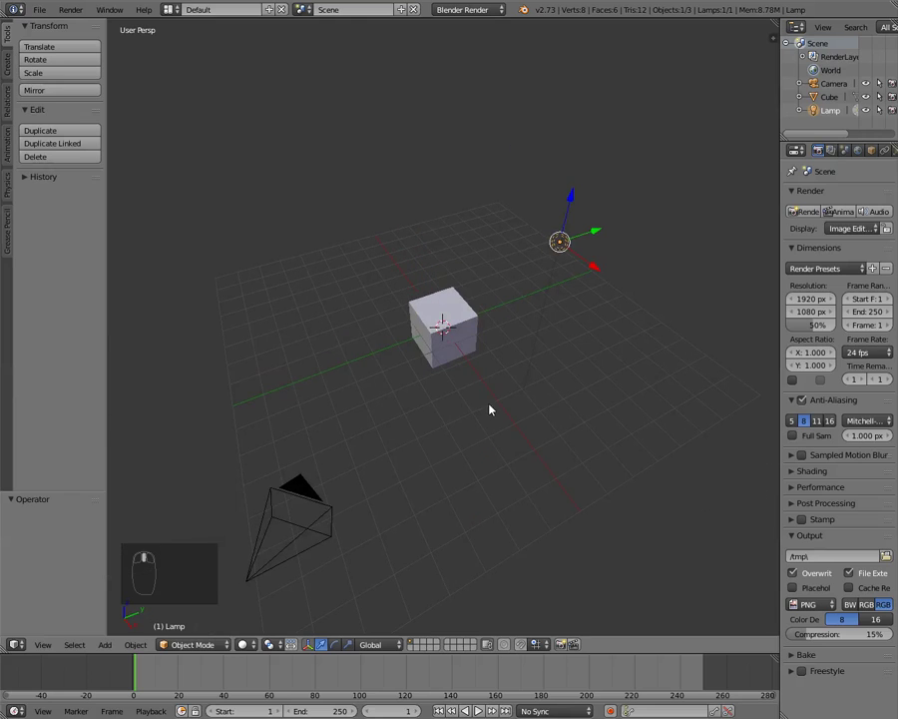
# Select the cube, the lamp and the camera in turn while inspecting how they are arranged, including from above.
pyautogui.rightClick(445, 317)
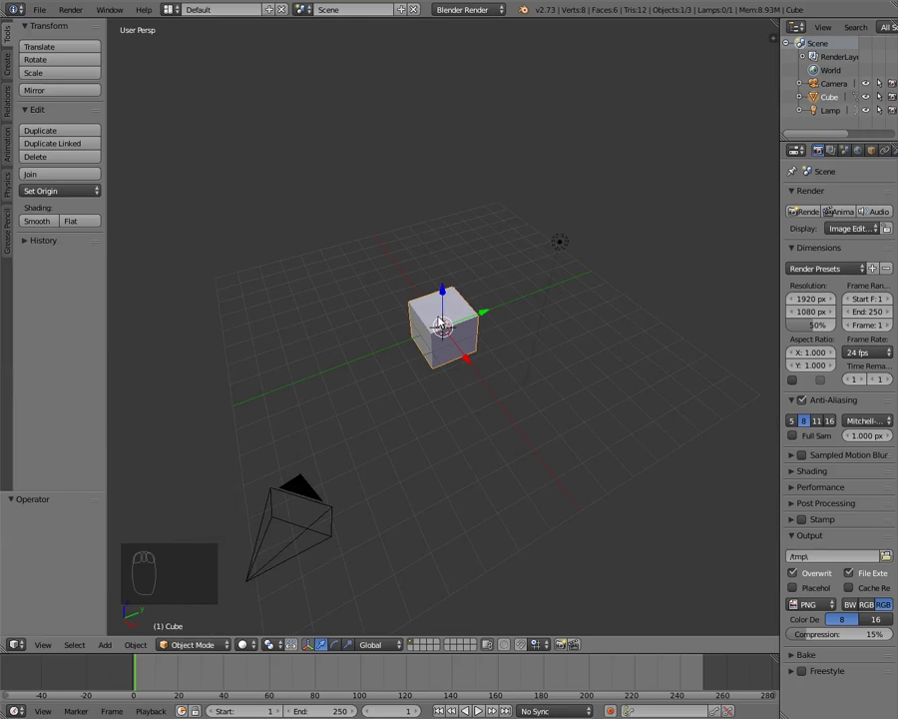
pyautogui.rightClick(561, 245)
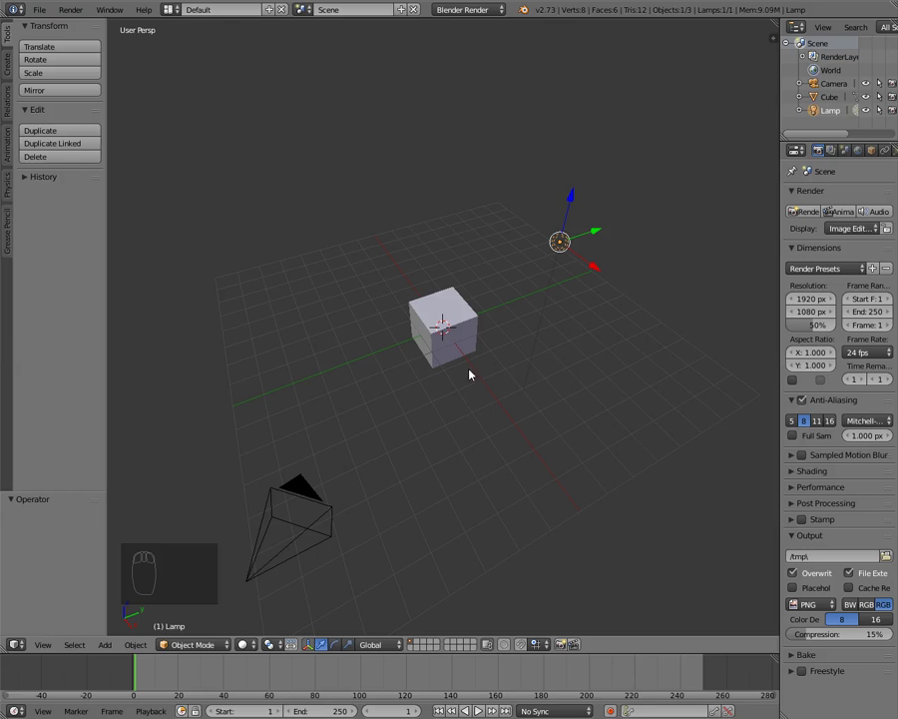
pyautogui.scroll(-2, 454, 411)
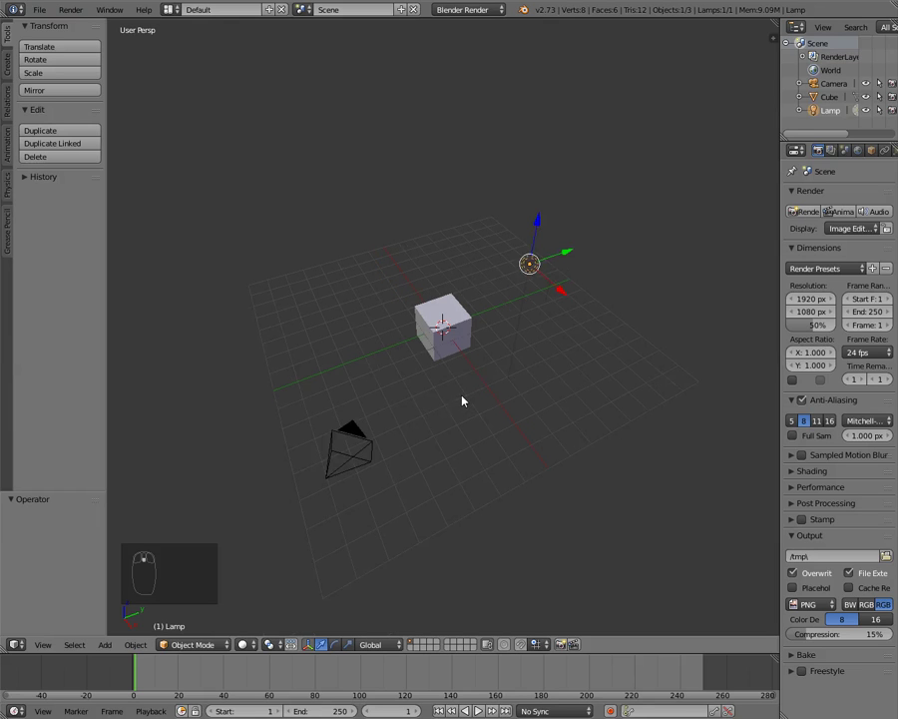
pyautogui.scroll(2, 462, 400)
pyautogui.moveTo(463, 397); pyautogui.dragTo(496, 459, button='middle')
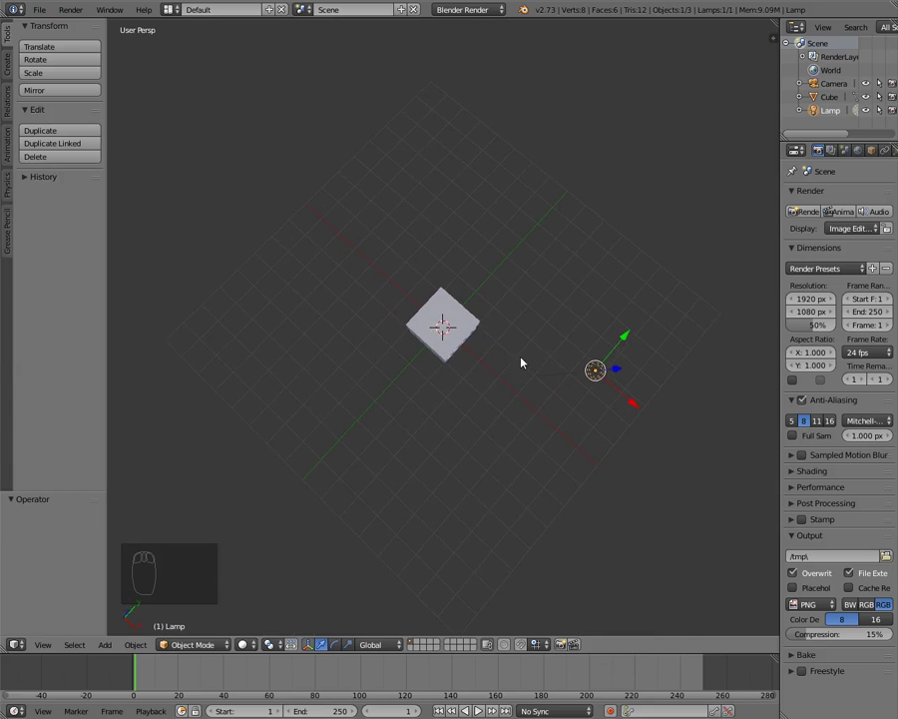
pyautogui.moveTo(439, 340); pyautogui.dragTo(467, 324, button='middle')
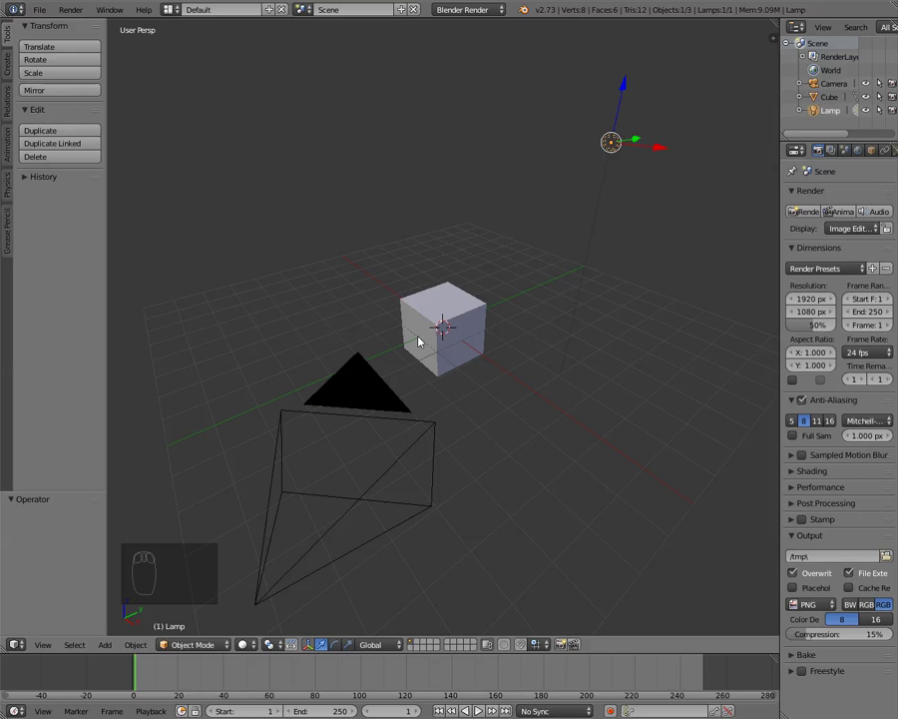
pyautogui.scroll(-3, 477, 404)
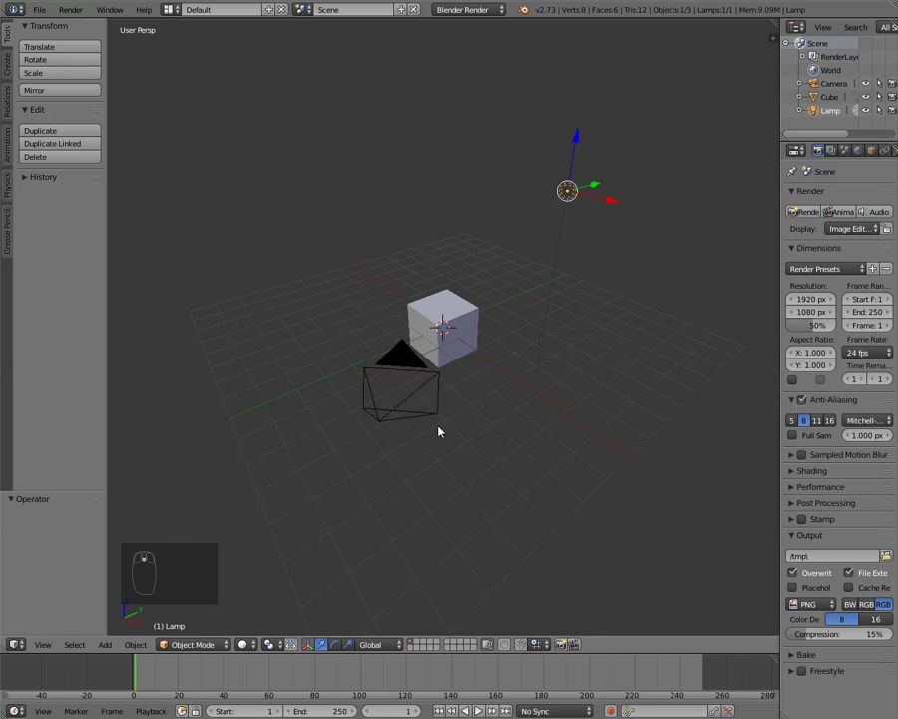
pyautogui.moveTo(431, 413); pyautogui.dragTo(437, 401, button='middle')
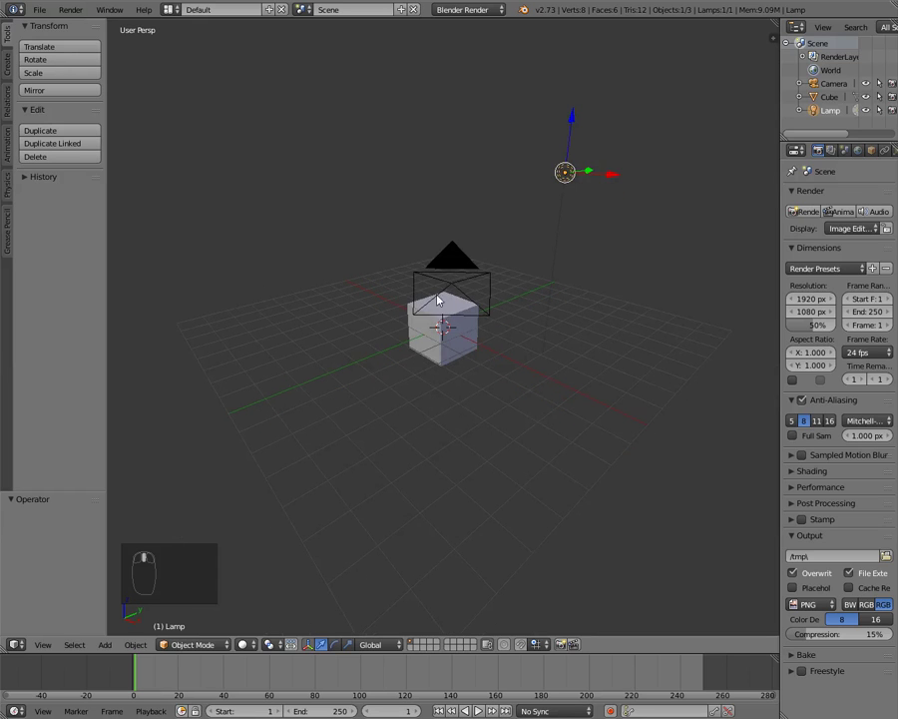
pyautogui.moveTo(493, 286); pyautogui.dragTo(430, 340, button='middle')
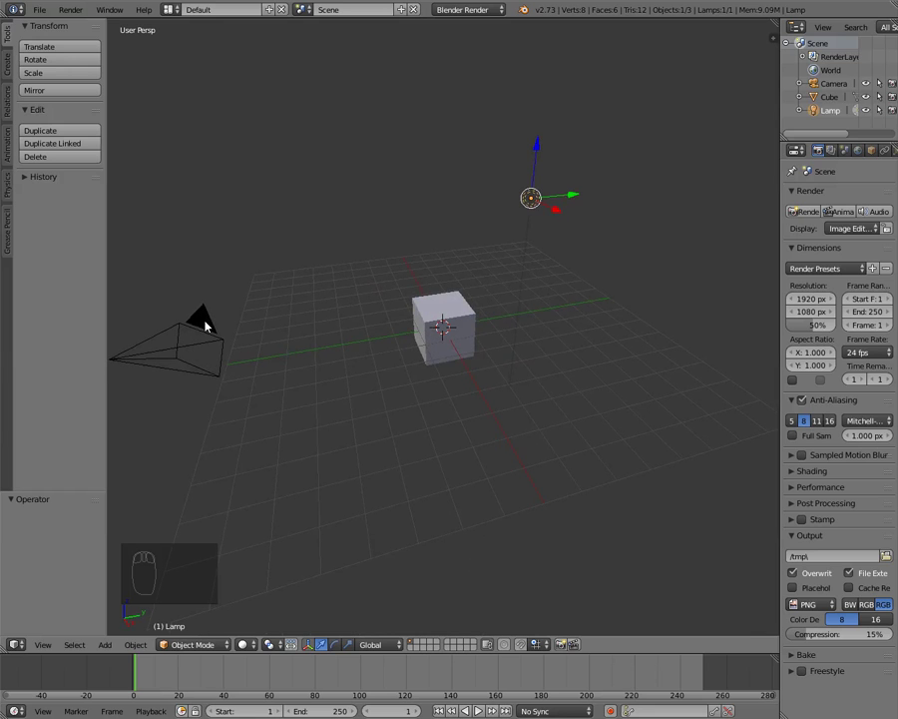
pyautogui.rightClick(205, 321)
pyautogui.press('KP_Decimal')
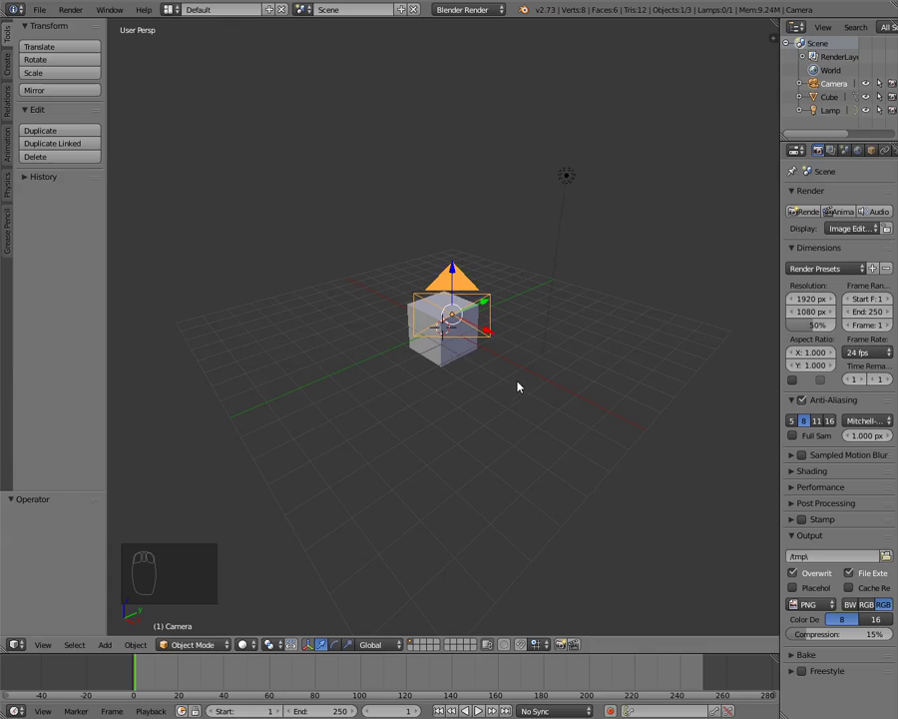
# Render the default scene through the camera to view the cube, and return to the 3D view.
pyautogui.moveTo(537, 388); pyautogui.dragTo(492, 400, button='middle')
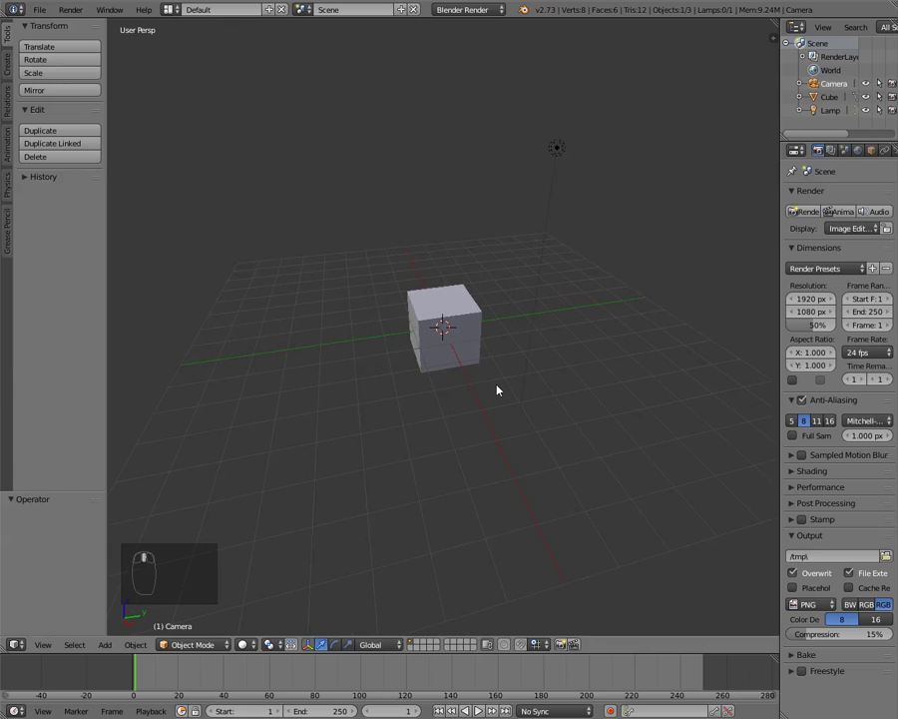
pyautogui.press('F12')
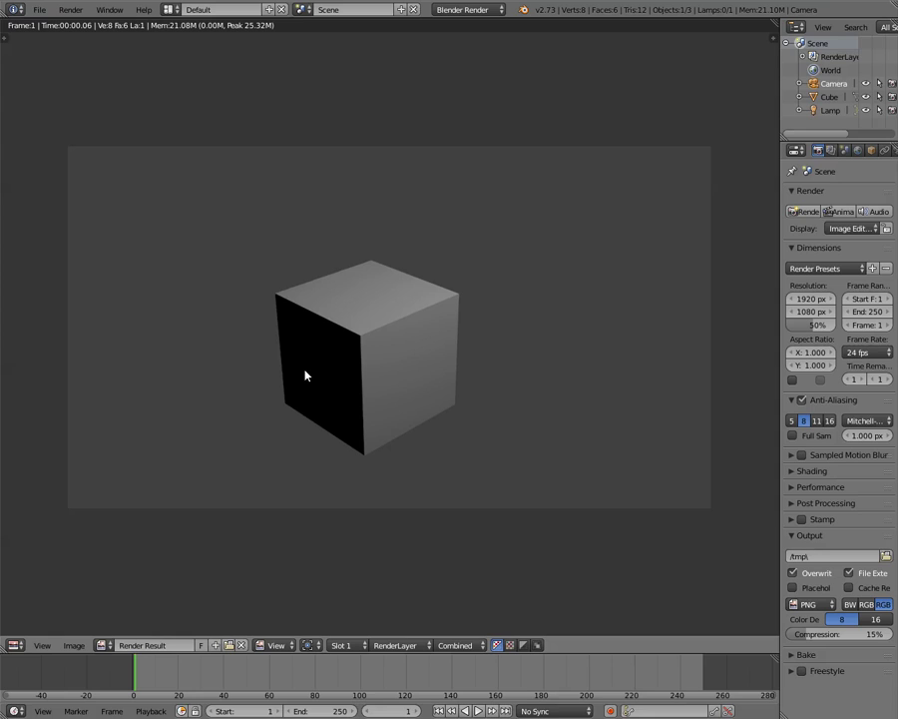
pyautogui.press('Escape')
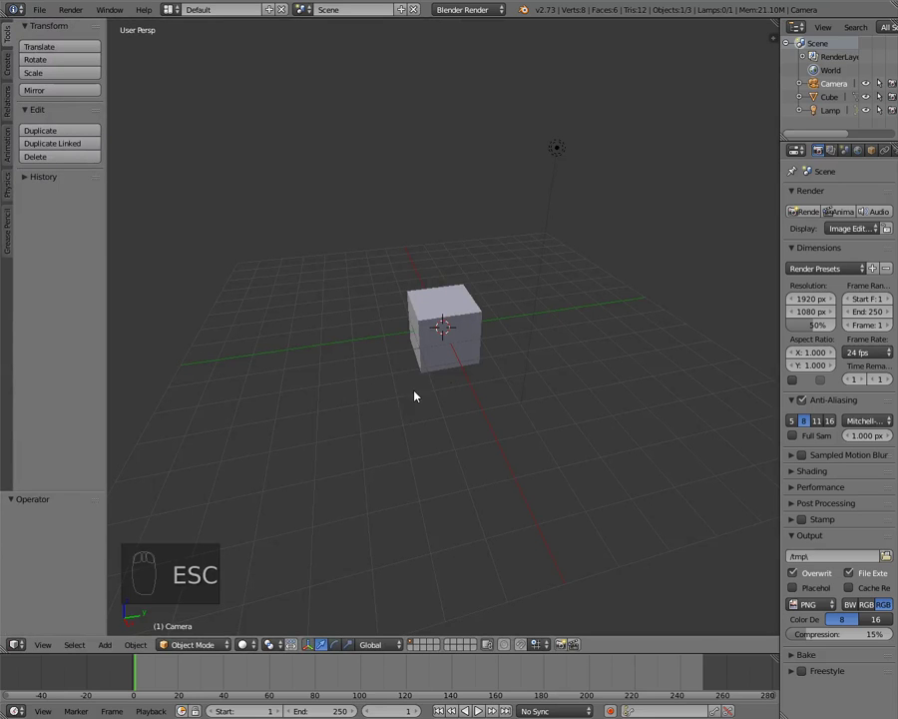
# With the camera in sight, go through the scene objects again by selecting the cube, the lamp and the camera.
pyautogui.scroll(-1, 391, 411)
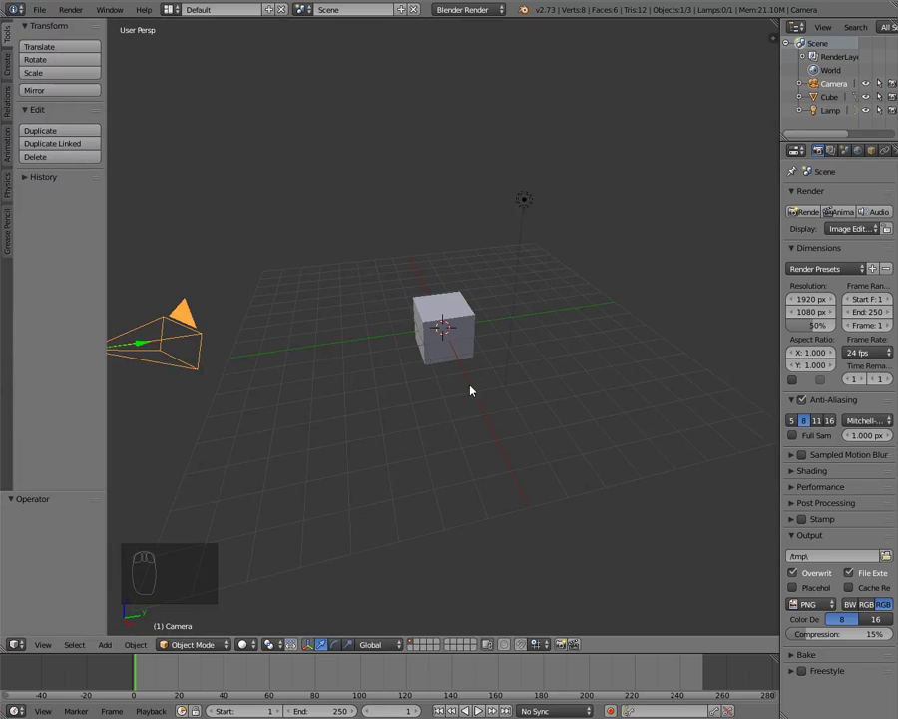
pyautogui.rightClick(460, 329)
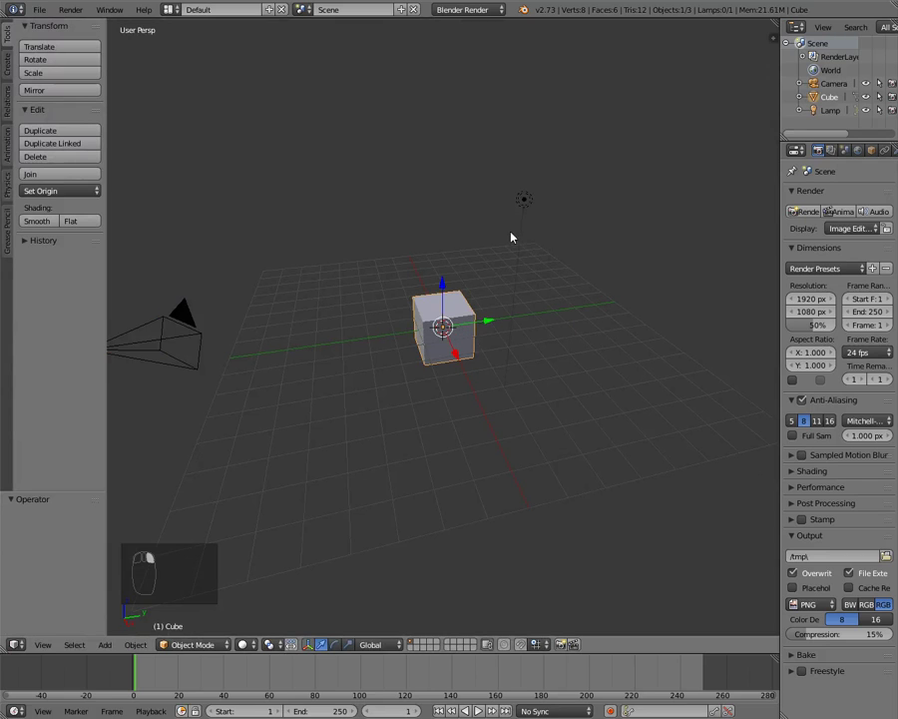
pyautogui.rightClick(525, 203)
pyautogui.rightClick(180, 329)
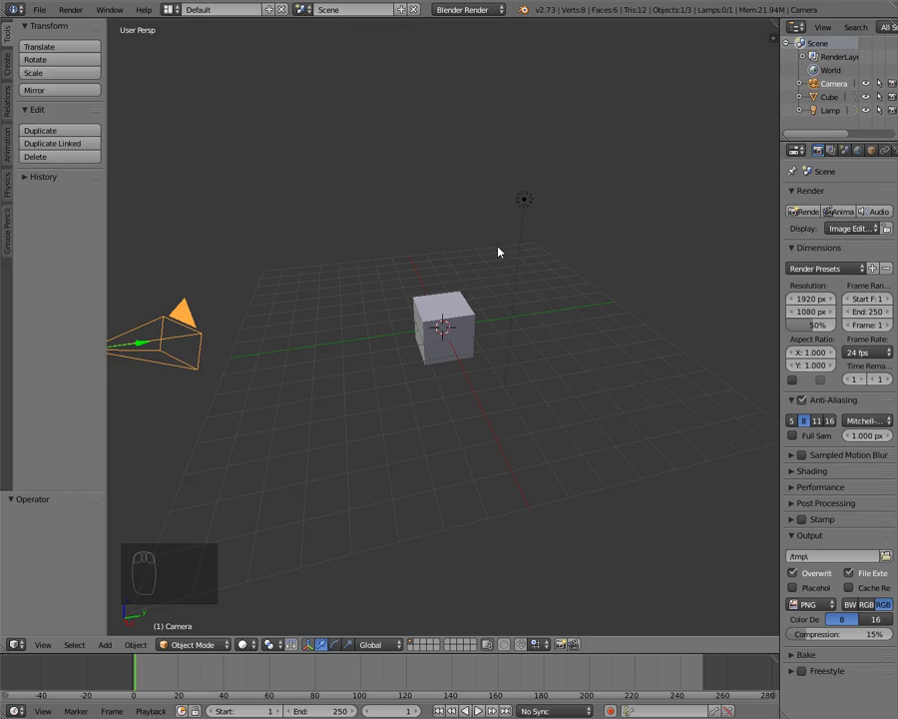
# Move the cube up about 4.85 units along Z, compare its position with the camera, and make a test render.
pyautogui.rightClick(454, 332)
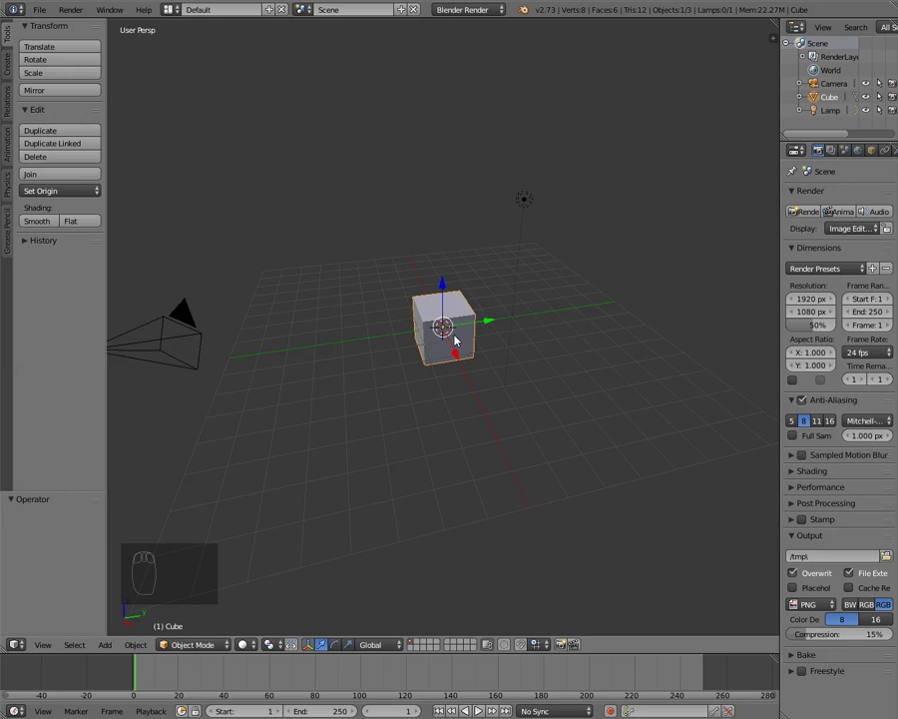
pyautogui.moveTo(443, 290); pyautogui.dragTo(431, 168)
pyautogui.moveTo(469, 239); pyautogui.dragTo(596, 252, button='middle')
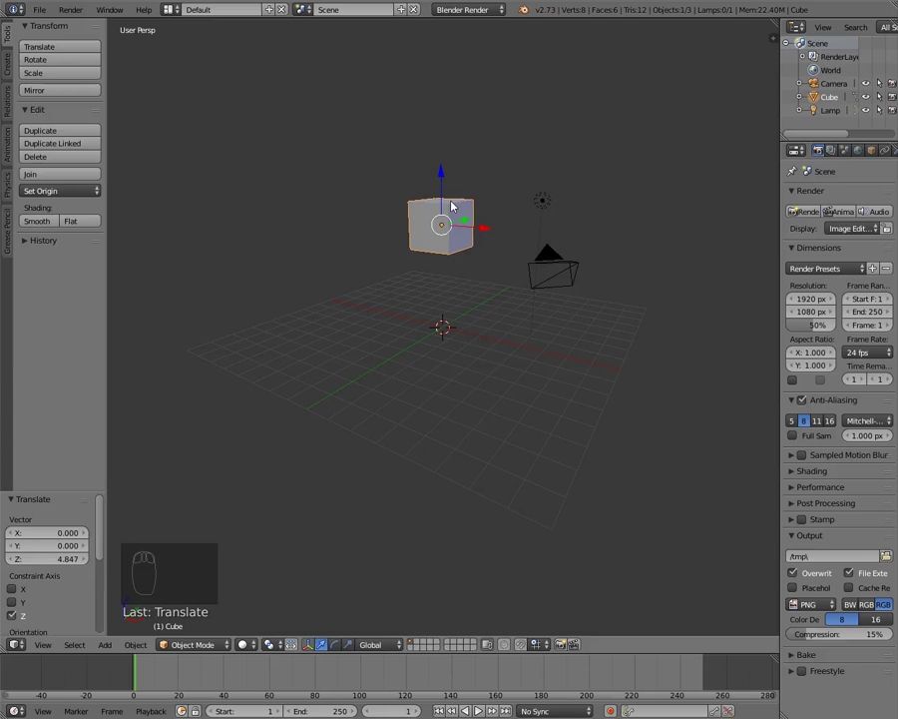
pyautogui.scroll(-2, 579, 314)
pyautogui.scroll(3, 589, 316)
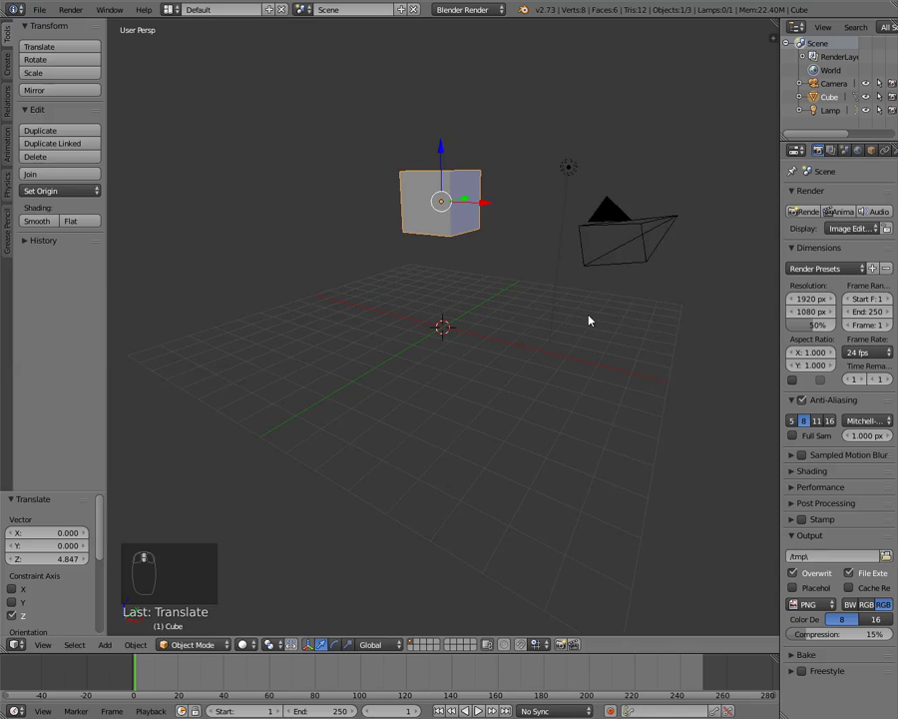
pyautogui.moveTo(560, 331); pyautogui.dragTo(611, 332, button='middle')
pyautogui.scroll(4, 611, 332)
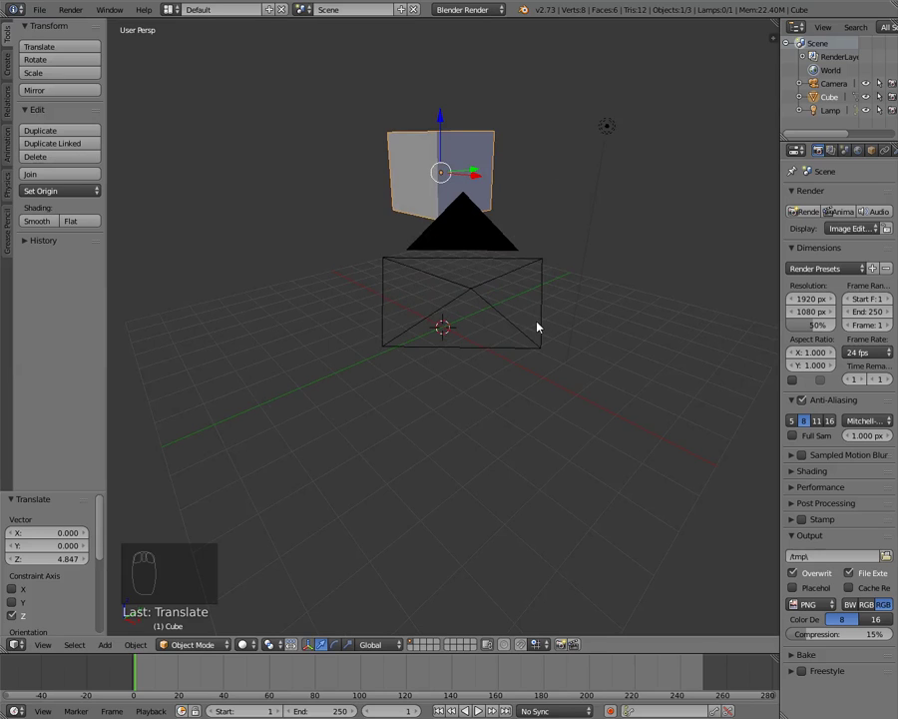
pyautogui.press('F12')
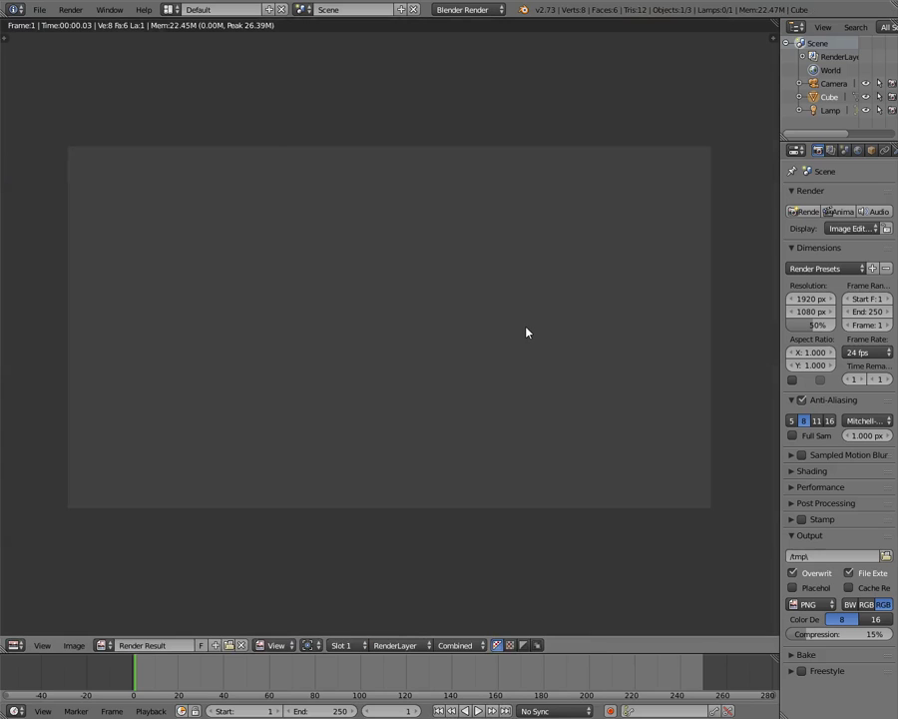
pyautogui.press('Escape')
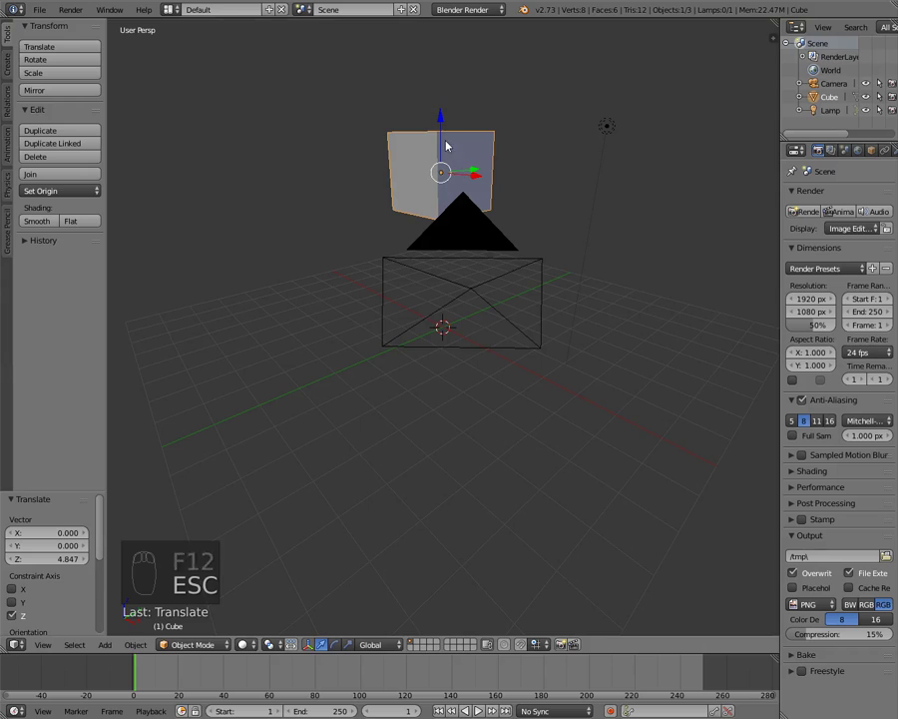
# Lower the cube about 1.38 units along Z and make another test render.
pyautogui.moveTo(443, 120); pyautogui.dragTo(456, 171)
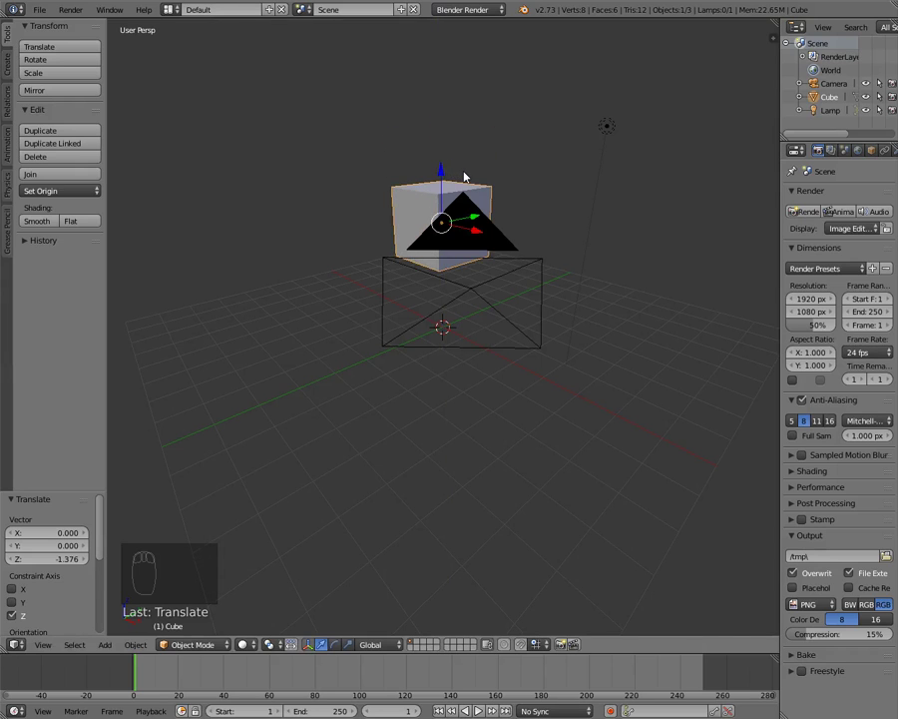
pyautogui.press('F12')
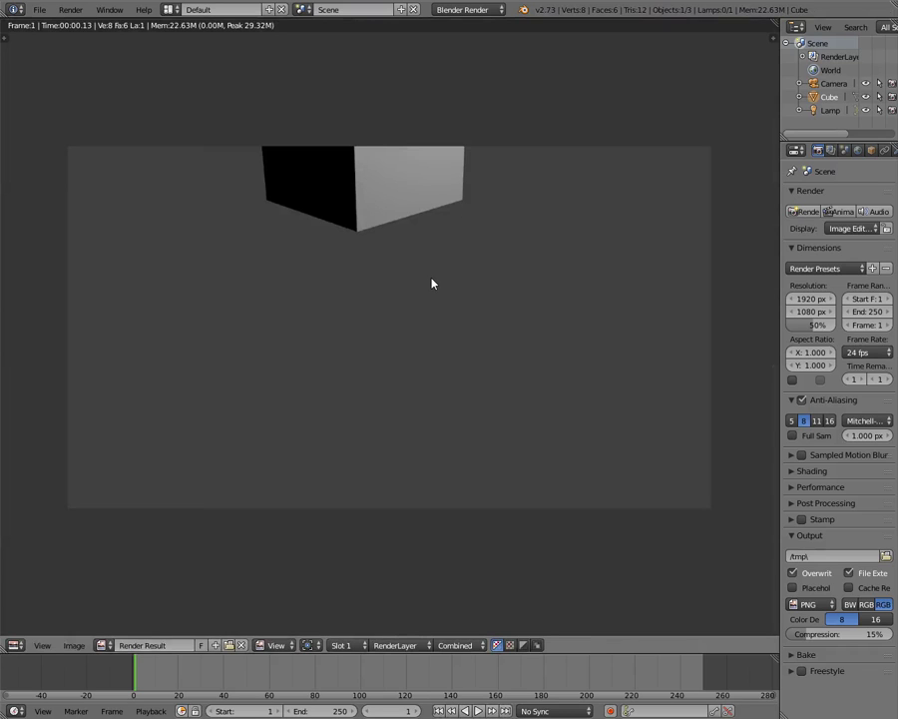
pyautogui.press('Escape')
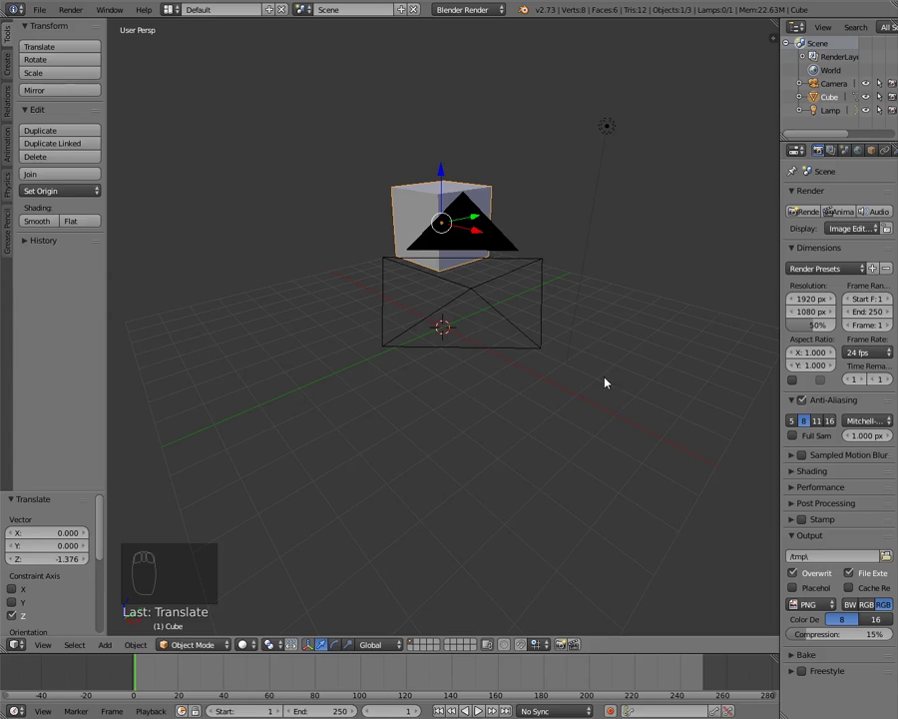
# Delete the cube from the scene.
pyautogui.scroll(-3, 613, 381)
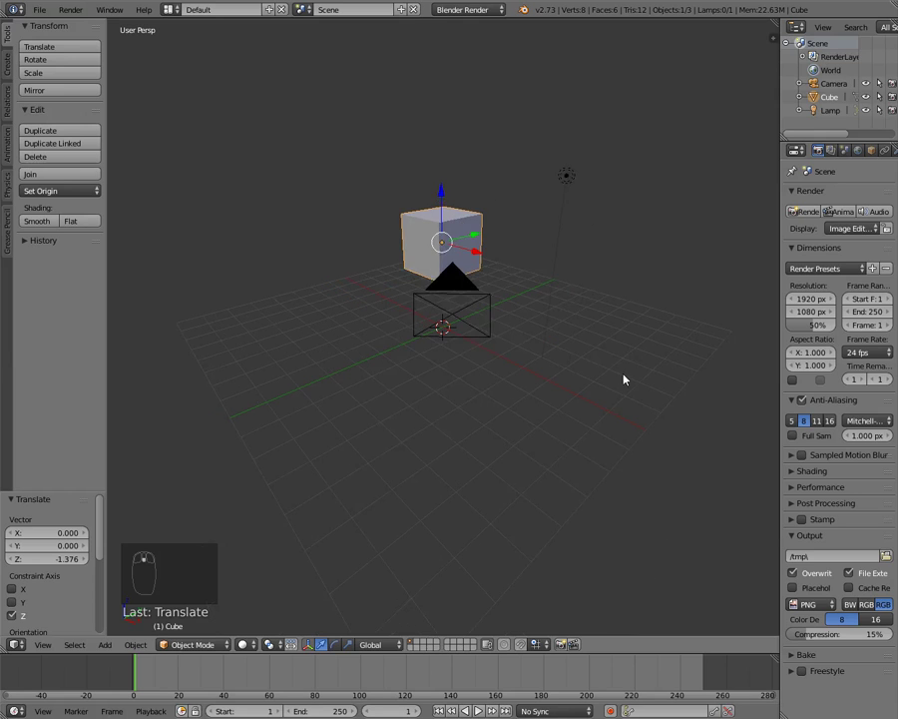
pyautogui.moveTo(567, 376); pyautogui.dragTo(533, 365, button='middle')
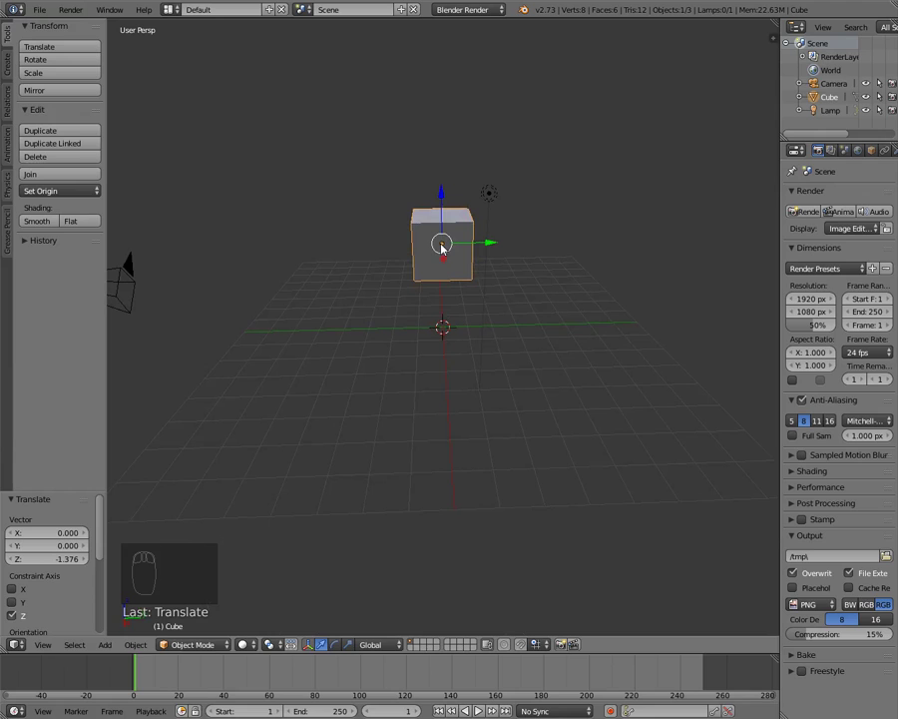
pyautogui.press('Delete')
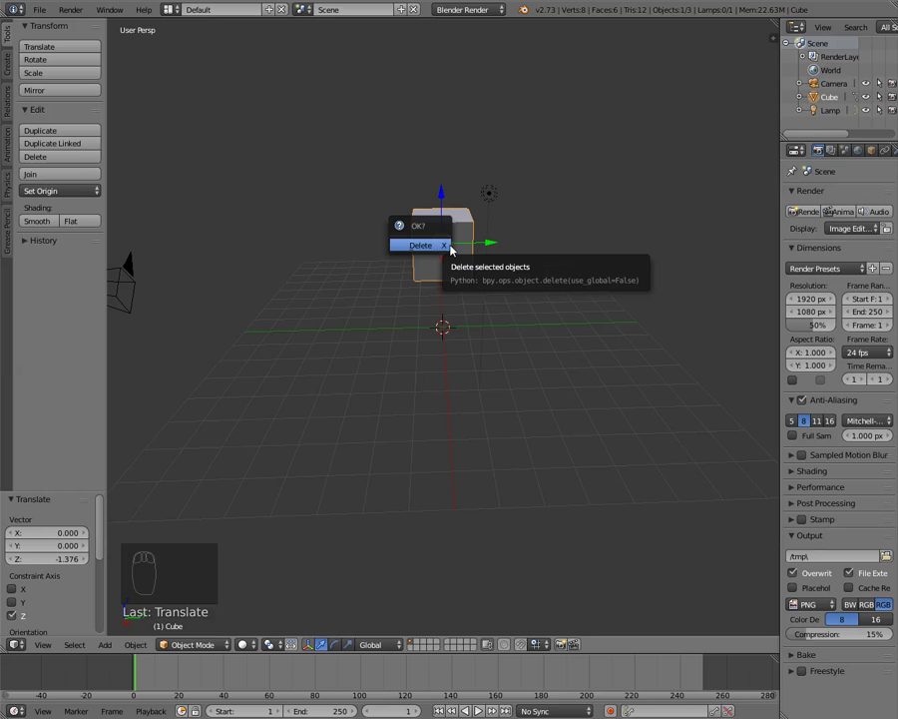
pyautogui.click(429, 249)
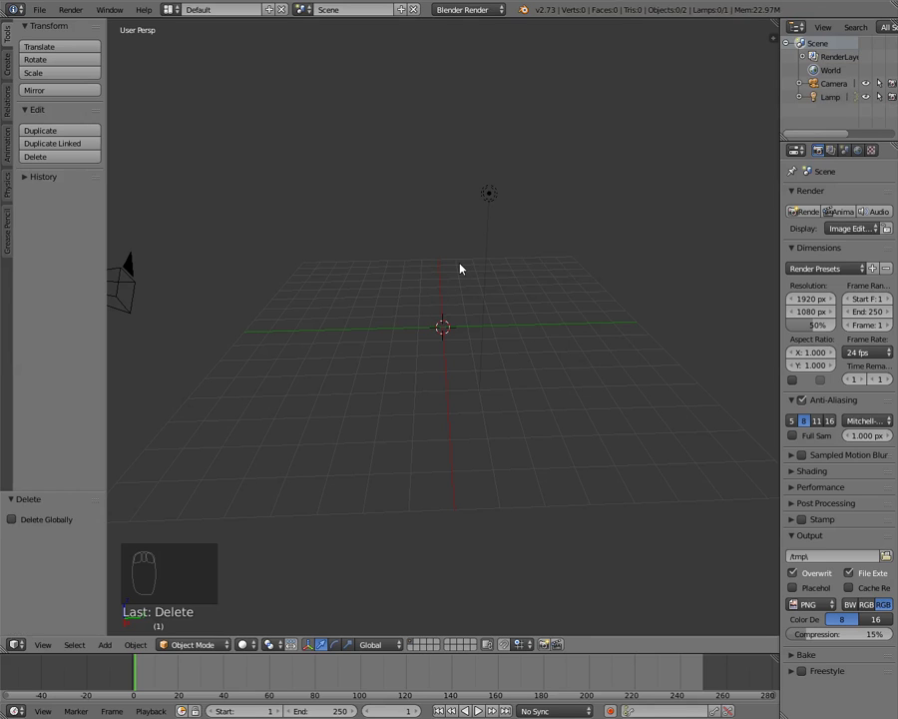
# Make a test render of the scene without the cube.
pyautogui.press('F12')
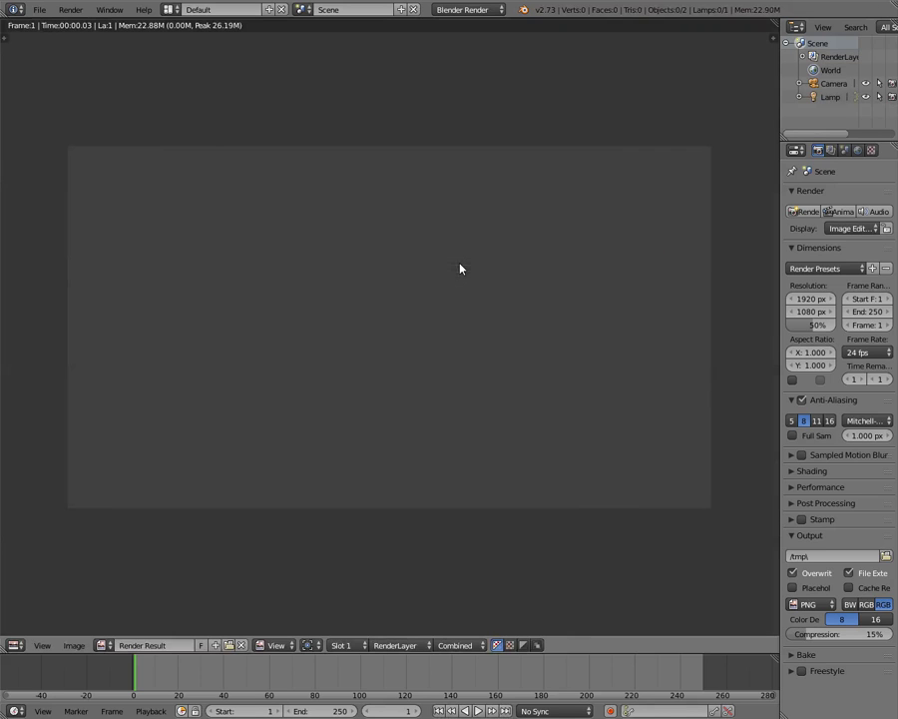
pyautogui.press('Escape')
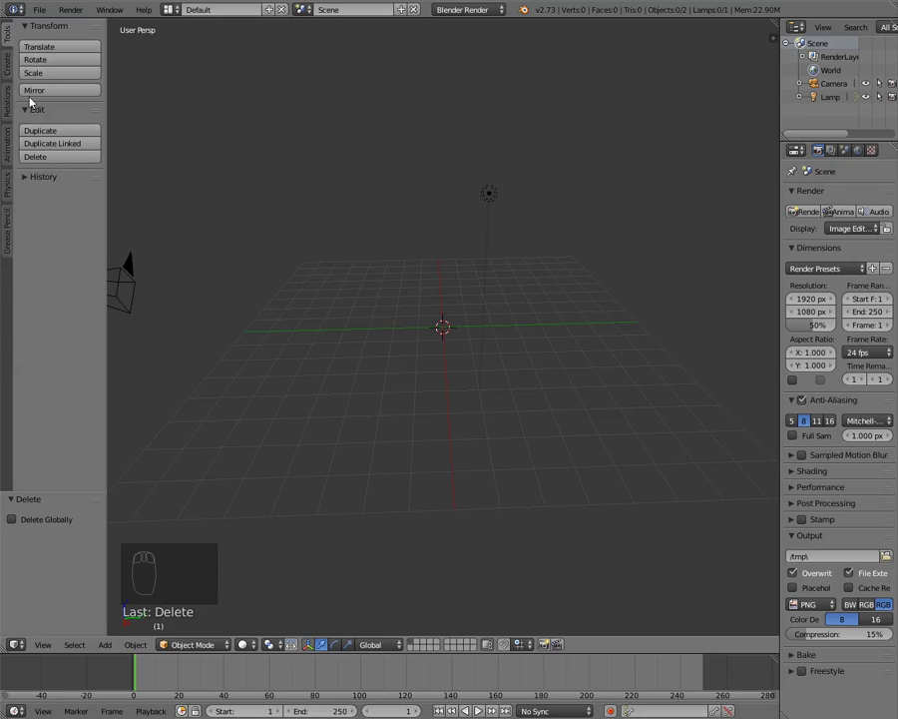
# Add a monkey mesh and a cone with default settings at the scene's center.
pyautogui.click(6, 66)
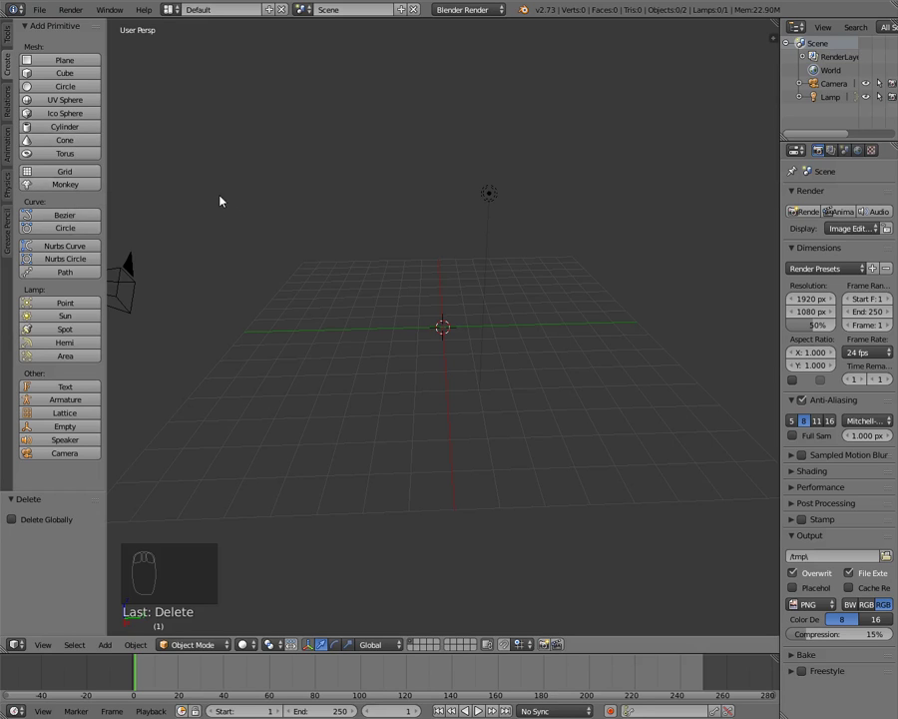
pyautogui.click(70, 185)
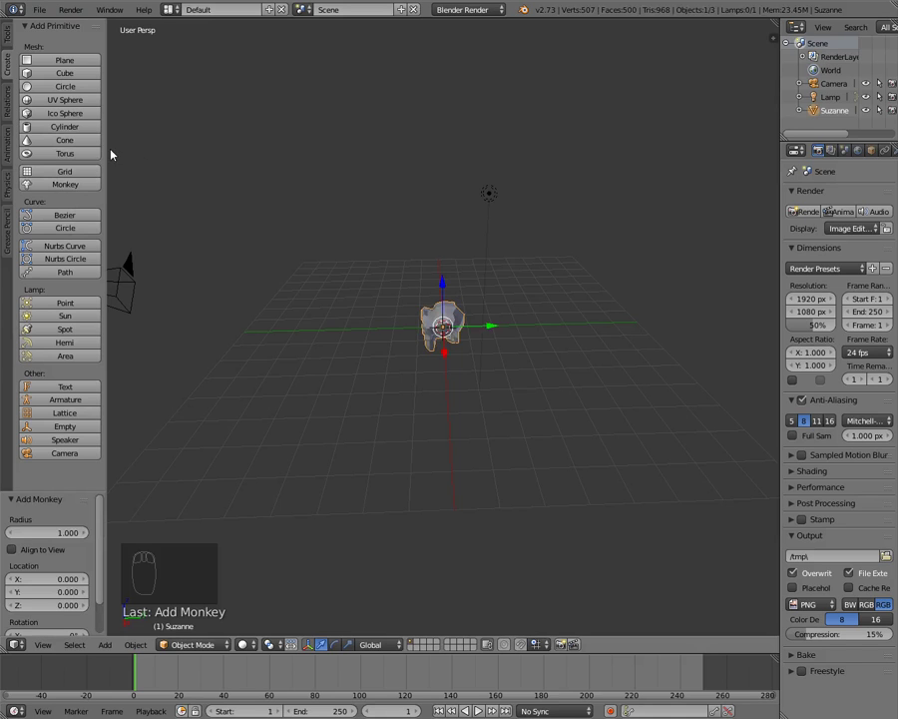
pyautogui.click(65, 140)
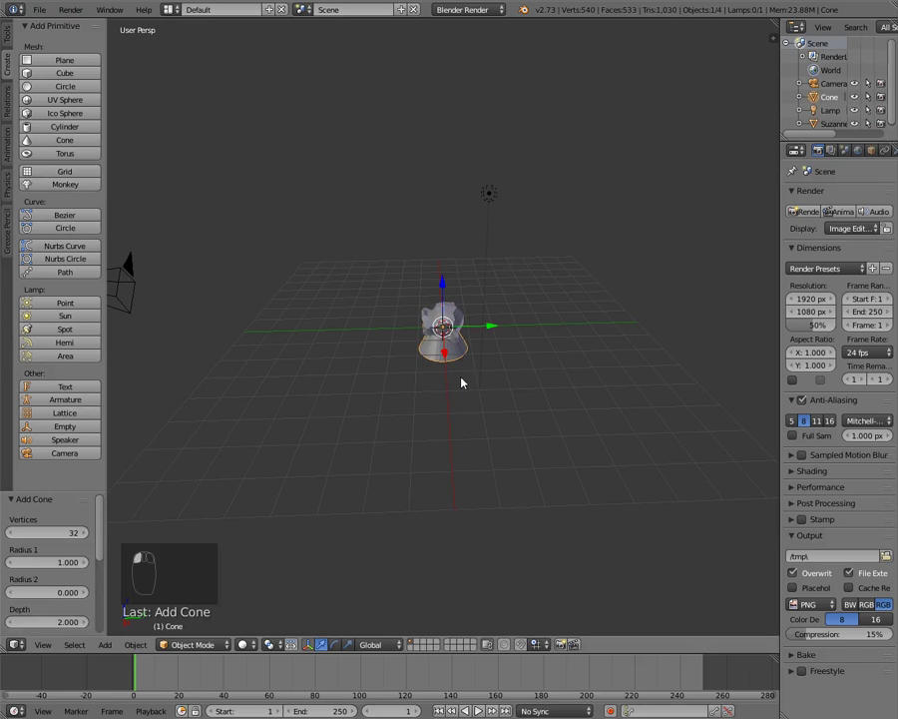
# Raise the cone about 1.71 units along Z so it sits on the monkey's head like a hat.
pyautogui.moveTo(382, 391); pyautogui.dragTo(511, 390, button='middle')
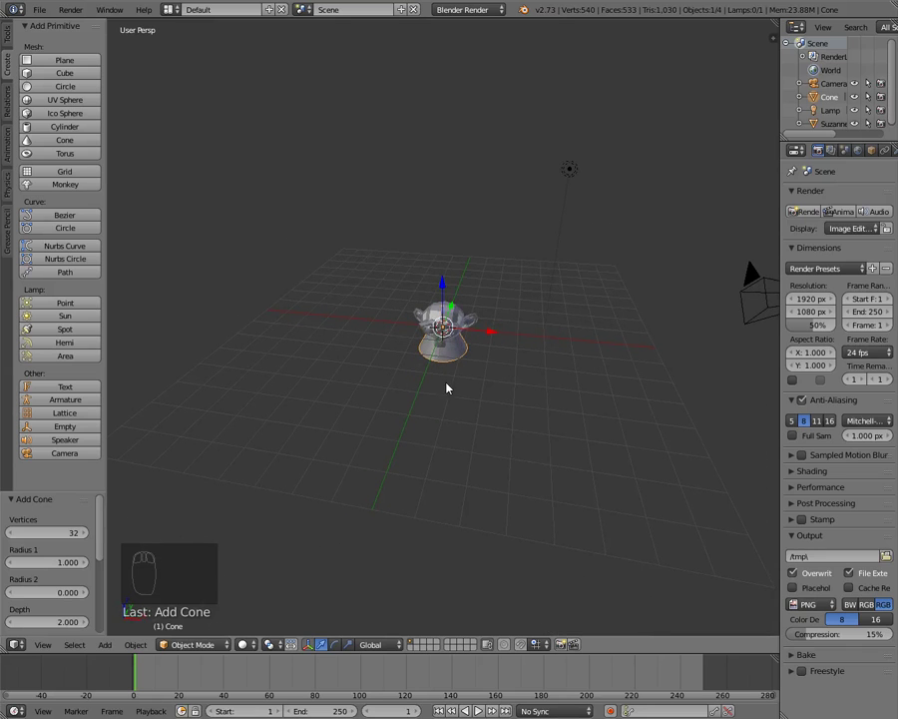
pyautogui.moveTo(469, 396); pyautogui.dragTo(469, 362, button='middle')
pyautogui.scroll(8, 462, 364)
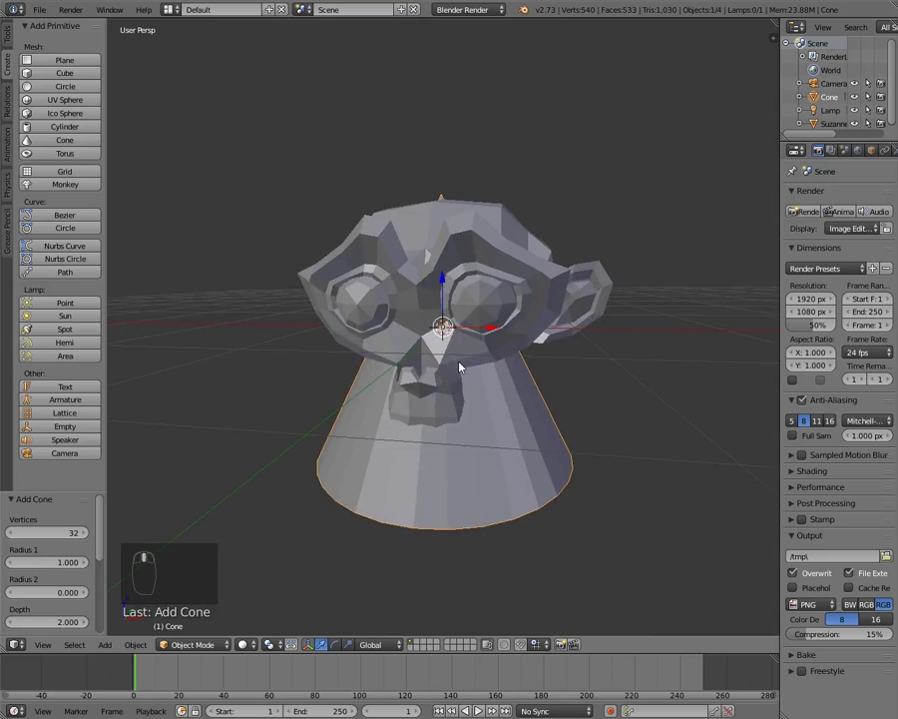
pyautogui.scroll(-5, 481, 474)
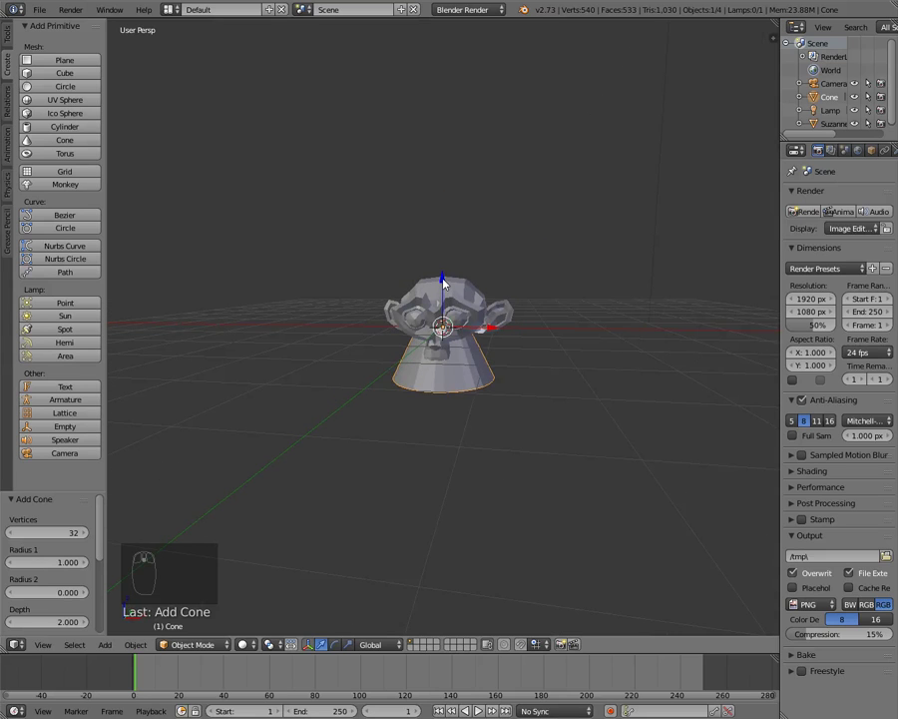
pyautogui.moveTo(444, 284); pyautogui.dragTo(458, 175)
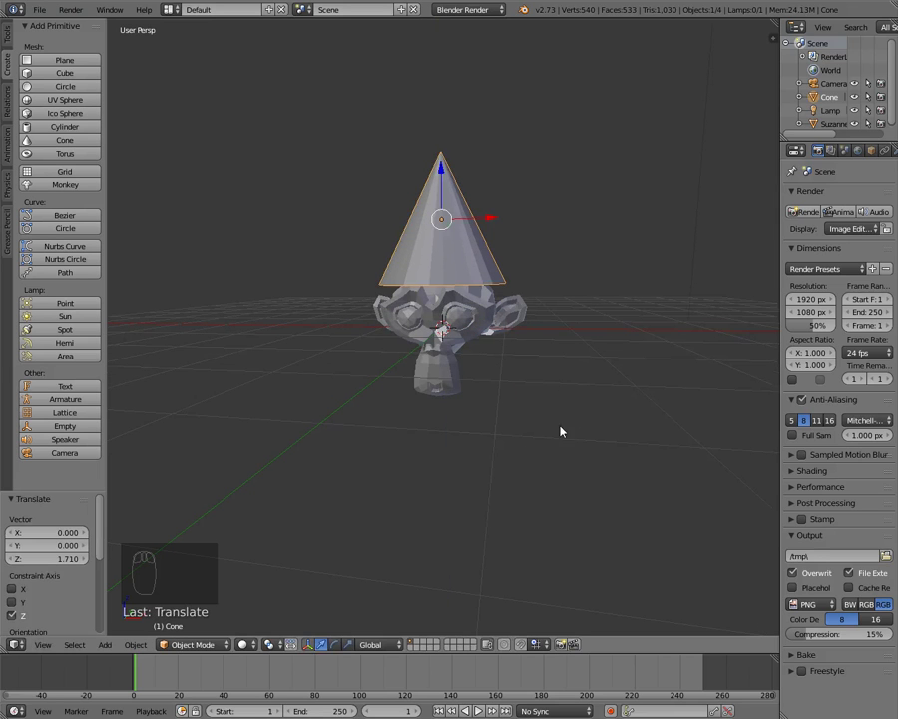
# Make a test render of the monkey wearing the cone.
pyautogui.scroll(3, 560, 427)
pyautogui.moveTo(592, 402); pyautogui.dragTo(503, 415, button='middle')
pyautogui.press('F12')
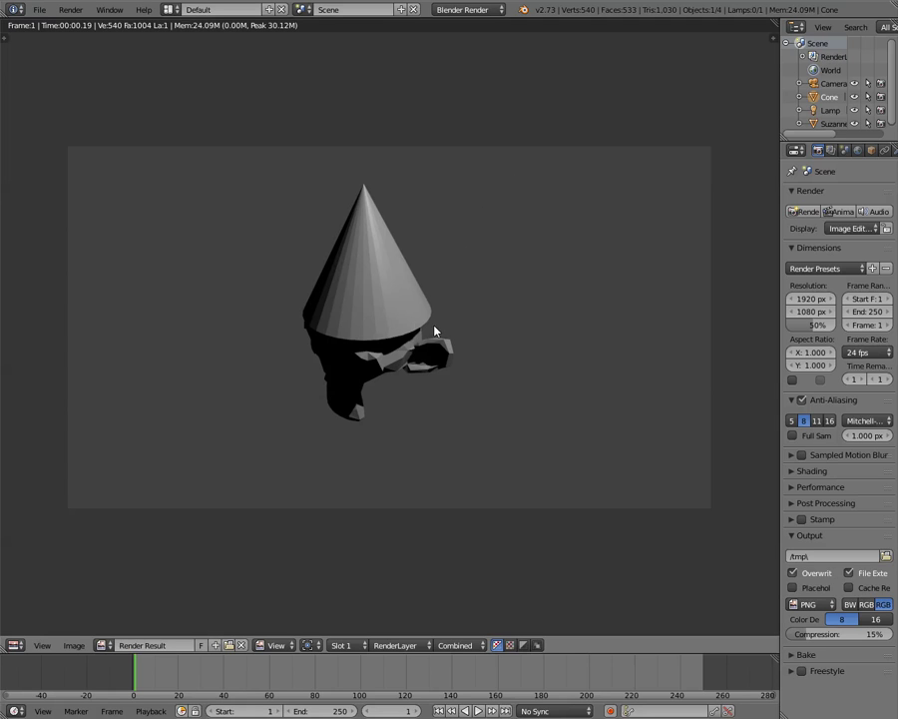
pyautogui.press('Escape')
# Move the lamp about -5.08 units along Y, -2.23 along X and -2.46 along Z, and make another test render.
pyautogui.scroll(-5, 551, 365)
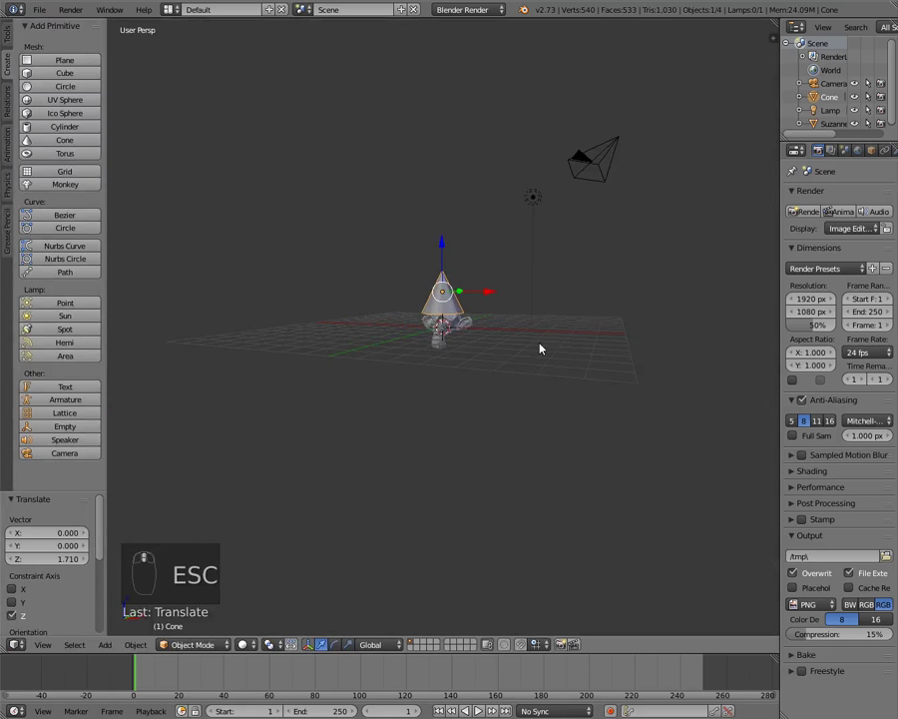
pyautogui.moveTo(540, 349); pyautogui.dragTo(574, 177, button='middle')
pyautogui.rightClick(596, 144)
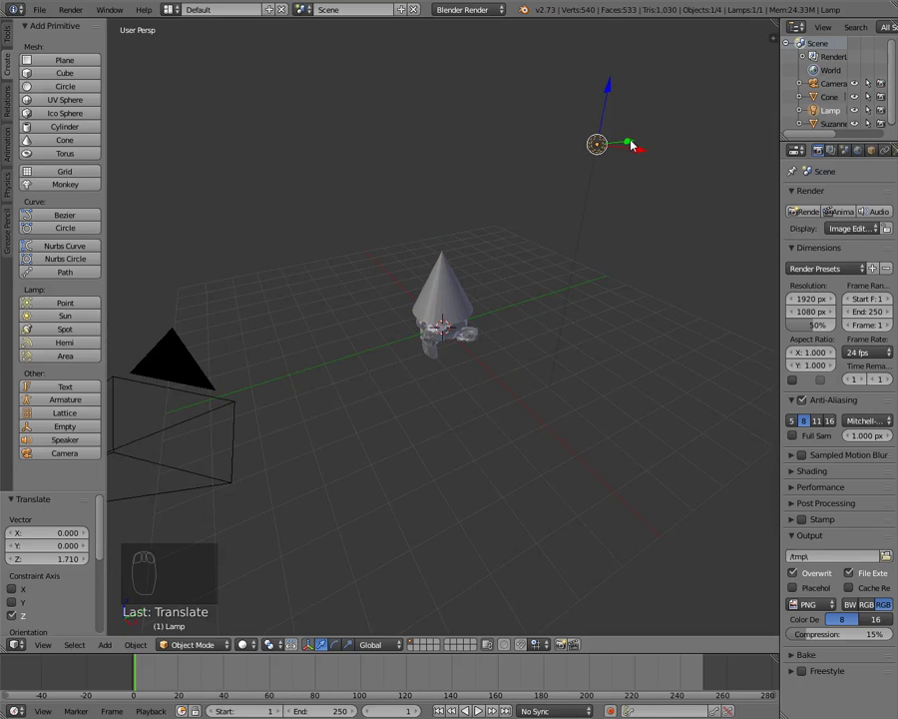
pyautogui.moveTo(631, 142); pyautogui.dragTo(357, 230)
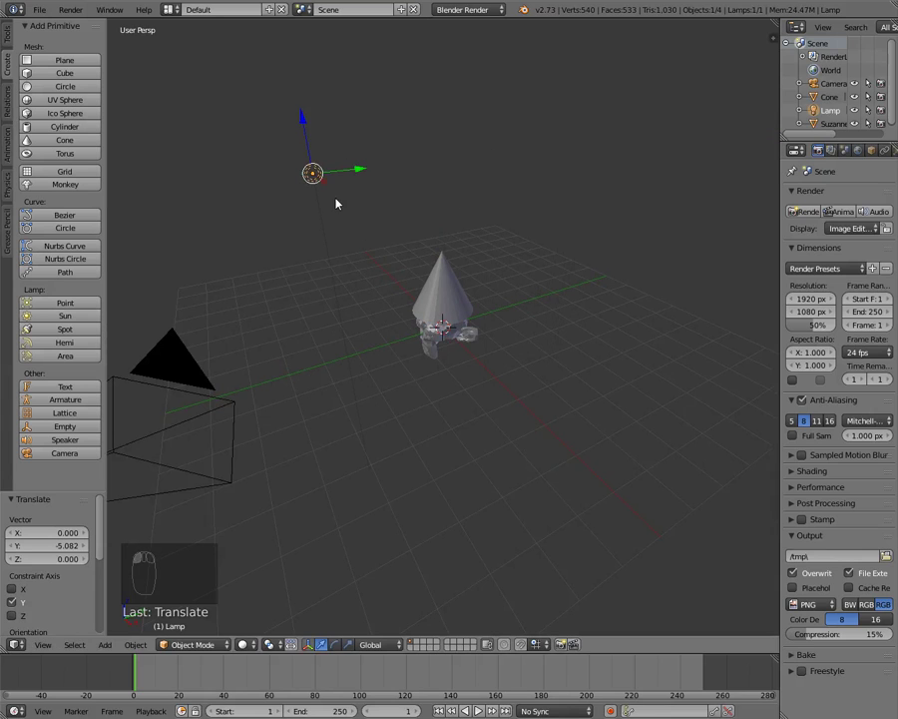
pyautogui.moveTo(323, 181); pyautogui.dragTo(274, 168)
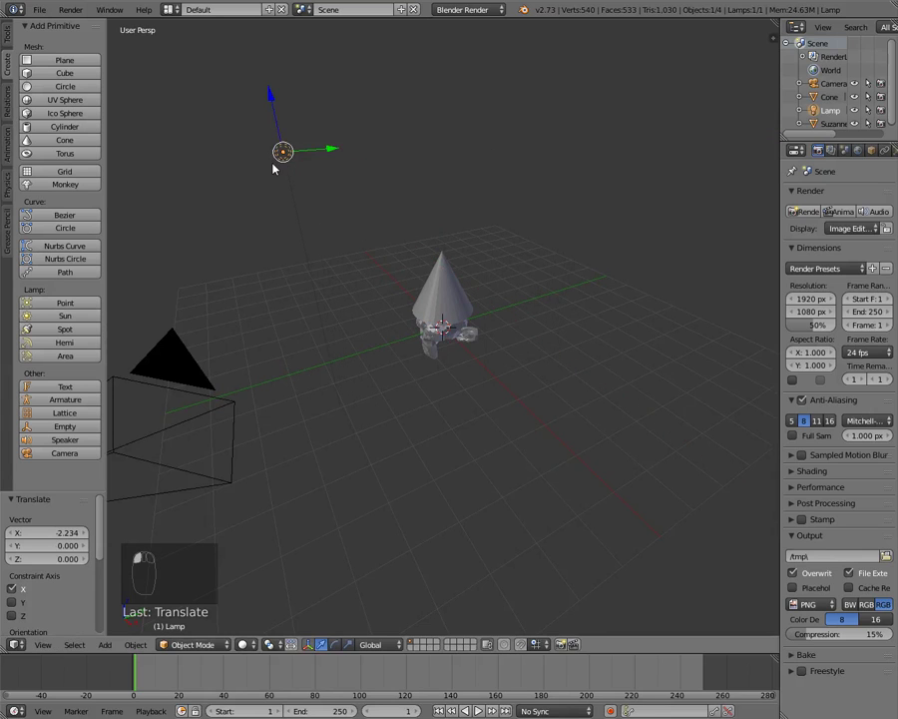
pyautogui.moveTo(272, 108); pyautogui.dragTo(468, 385)
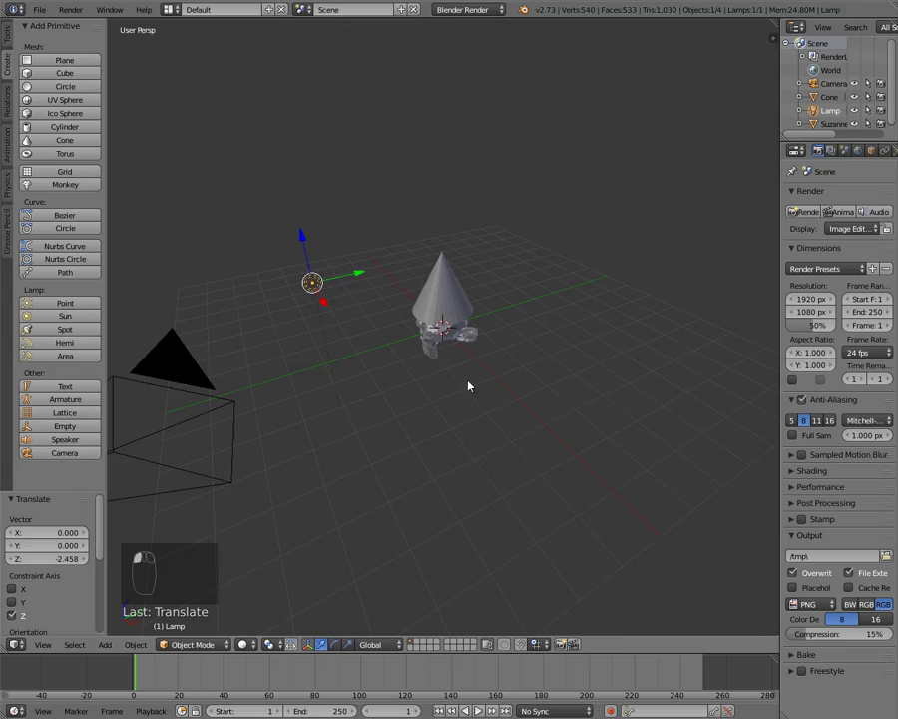
pyautogui.moveTo(468, 385); pyautogui.dragTo(452, 319, button='middle')
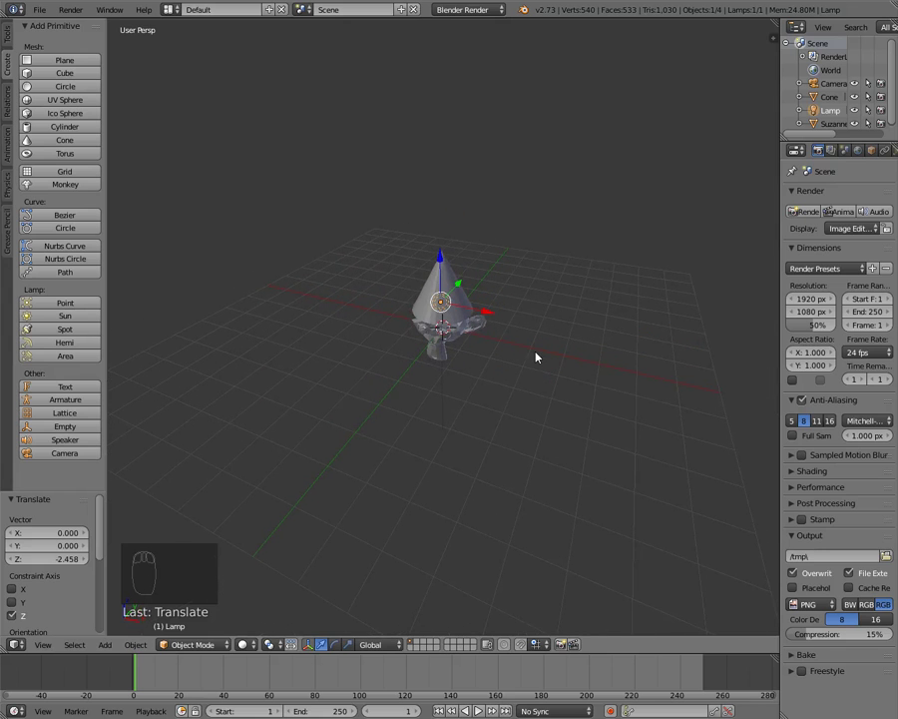
pyautogui.press('F12')
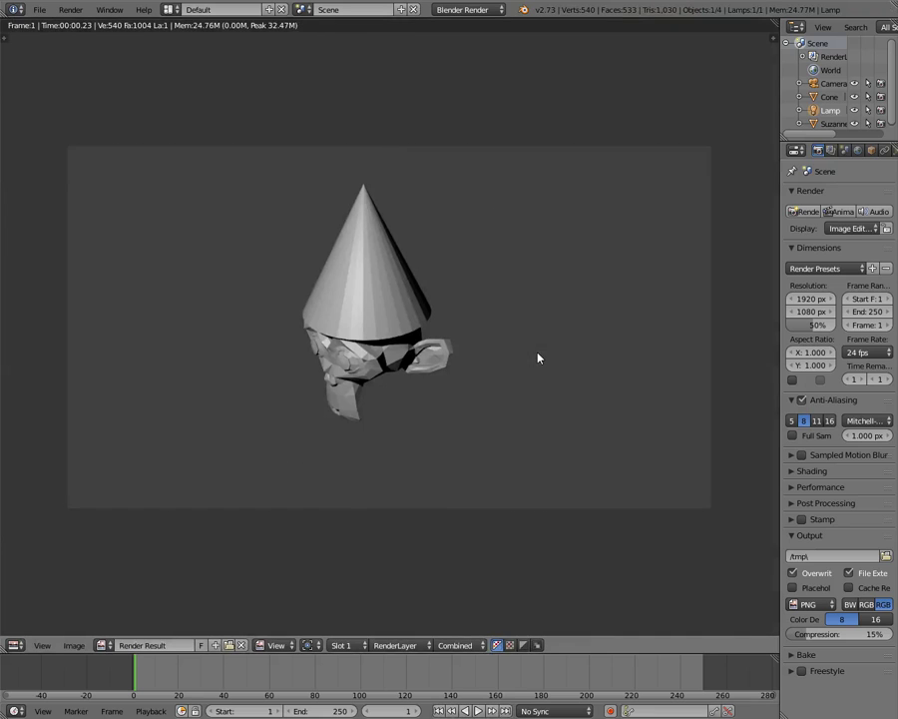